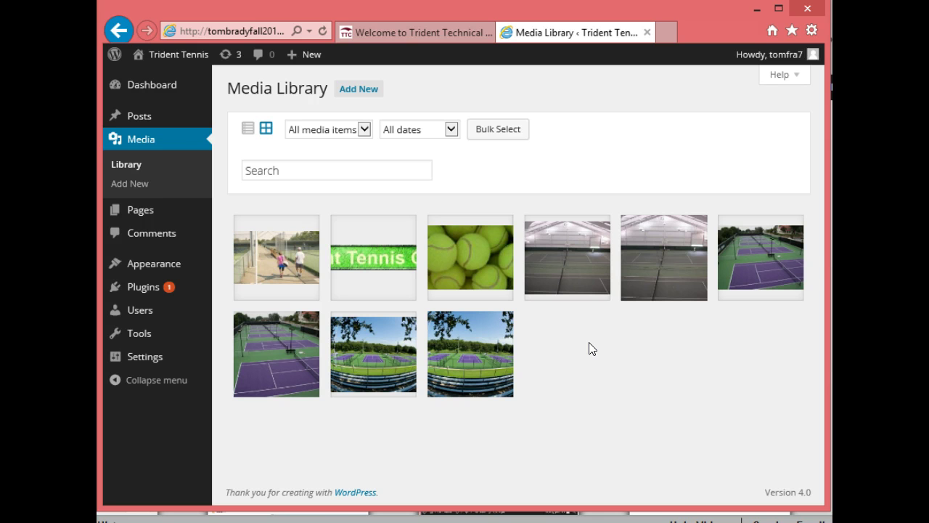
Review the attachment details of the court images in the media library, from the small indoor court through the small north court.
{"action": "left_click", "coordinate": [567, 260]}
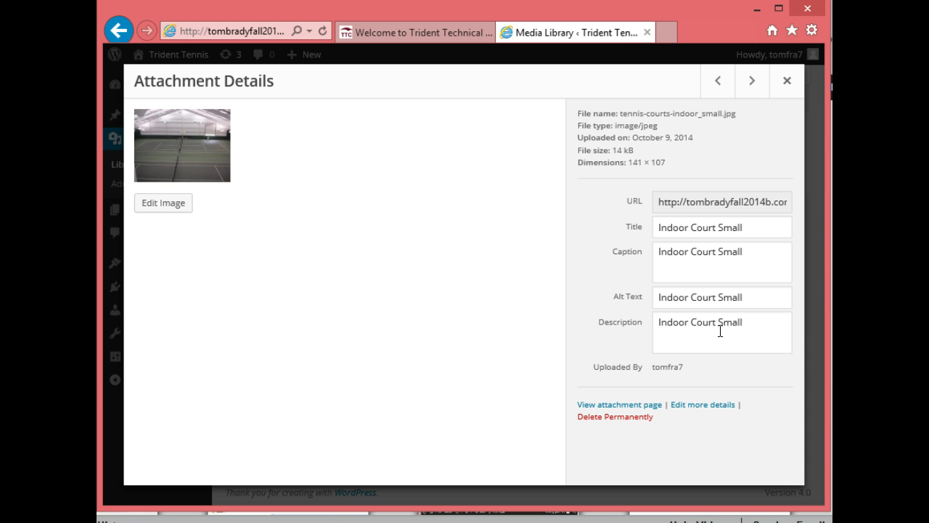
{"action": "left_click", "coordinate": [749, 86]}
{"action": "left_click", "coordinate": [749, 85]}
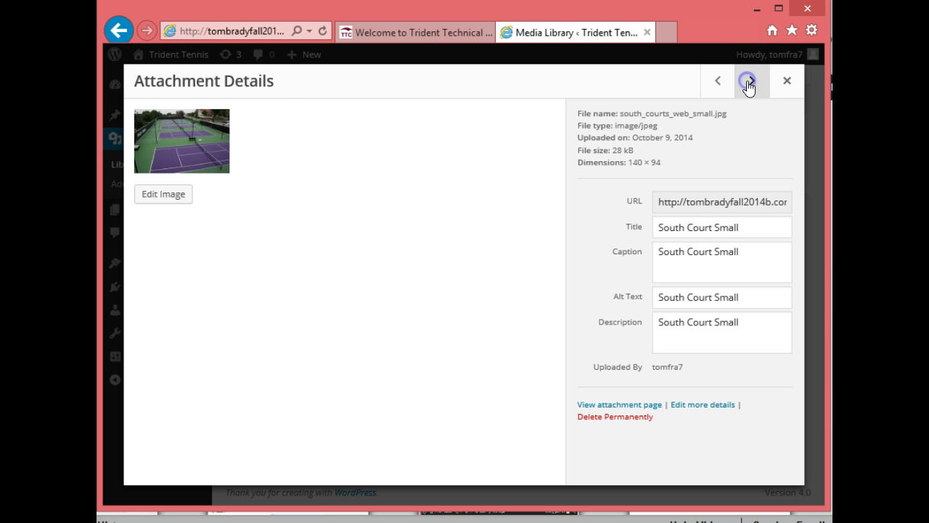
{"action": "left_click", "coordinate": [749, 85]}
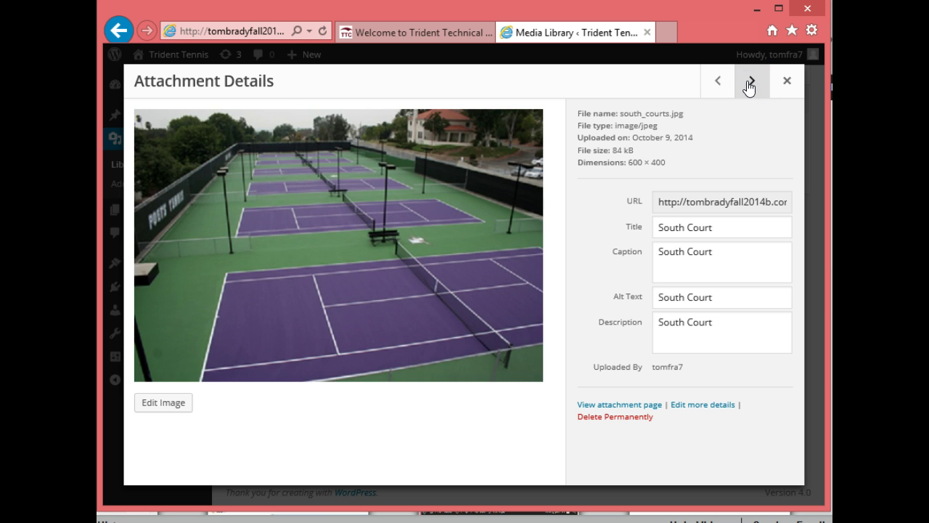
{"action": "left_click", "coordinate": [750, 85]}
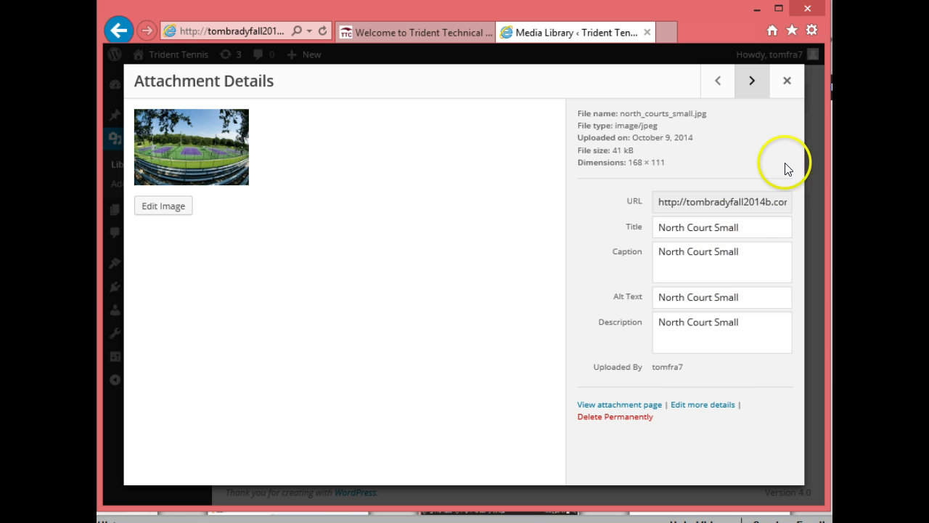
{"action": "left_click", "coordinate": [784, 82]}
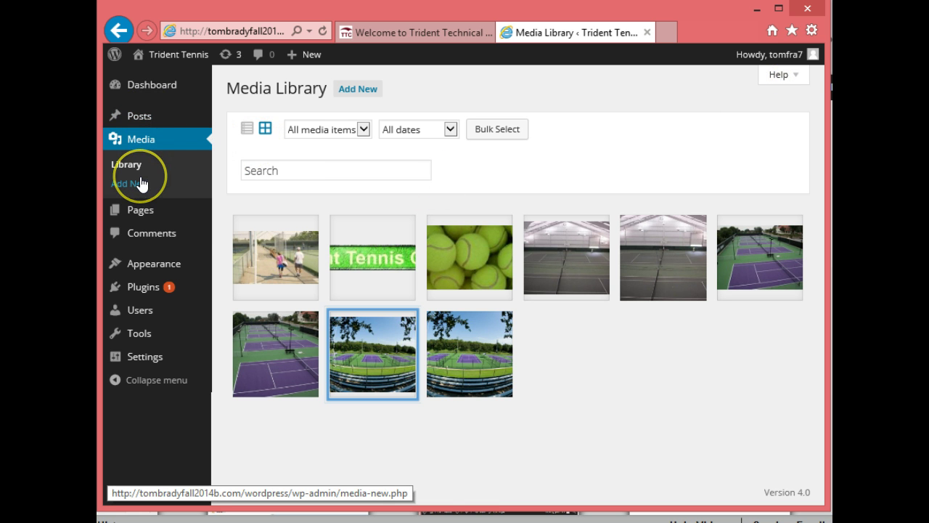
Start a new page from the site's list of all pages.
{"action": "left_click", "coordinate": [140, 210]}
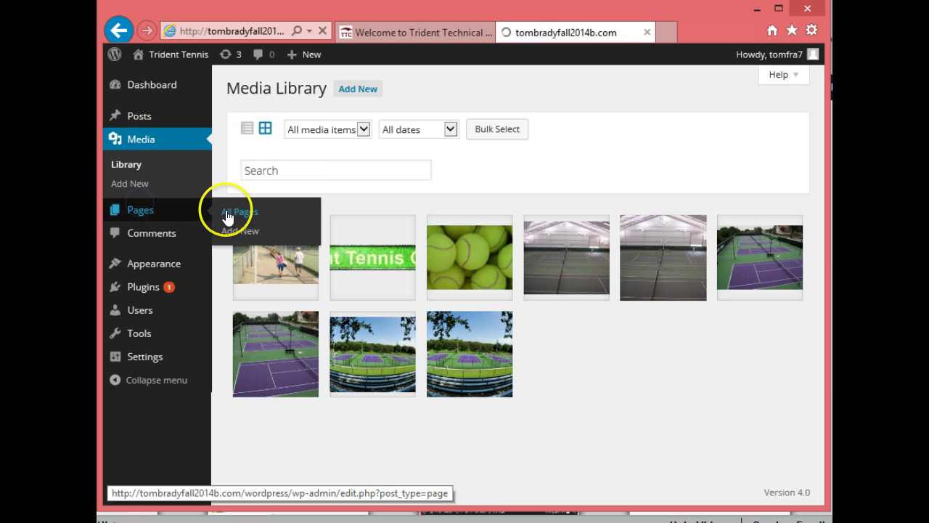
{"action": "left_click", "coordinate": [236, 216]}
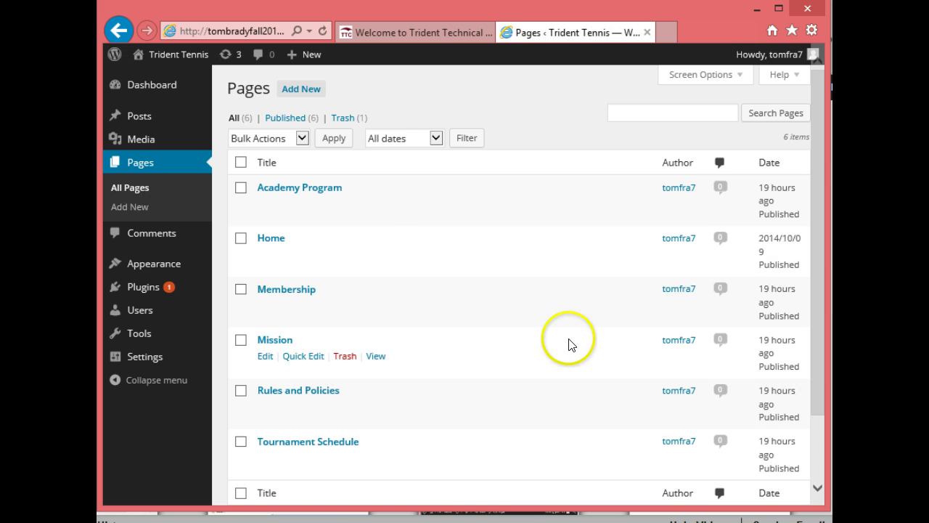
{"action": "left_click", "coordinate": [301, 90]}
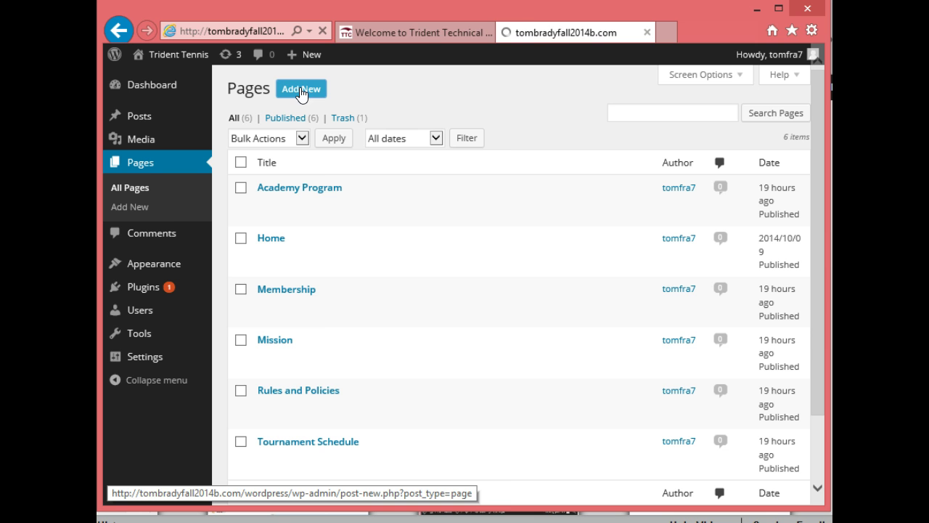
Switch to HTML-Kit and copy the word "facilities" from the title element of facilities.htm.
{"action": "key", "text": "alt+Tab"}
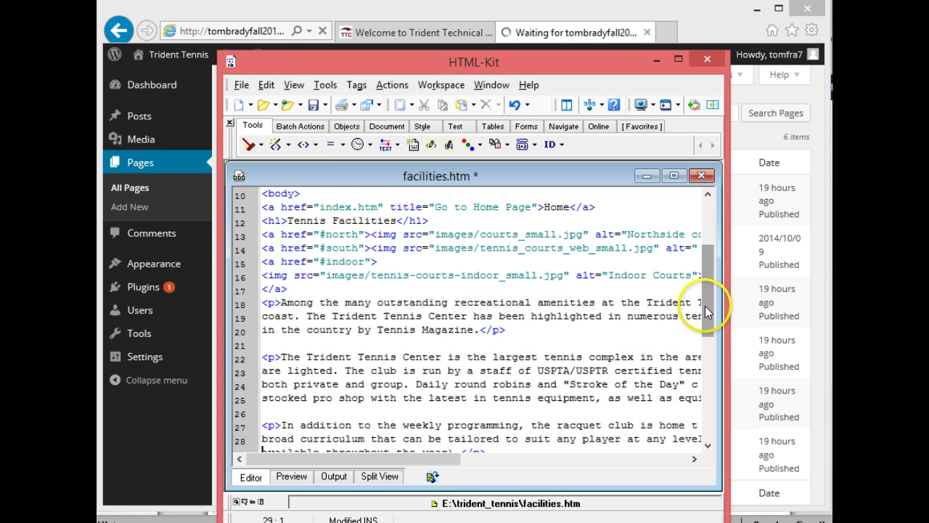
{"action": "left_click_drag", "start_coordinate": [703, 312], "coordinate": [703, 222]}
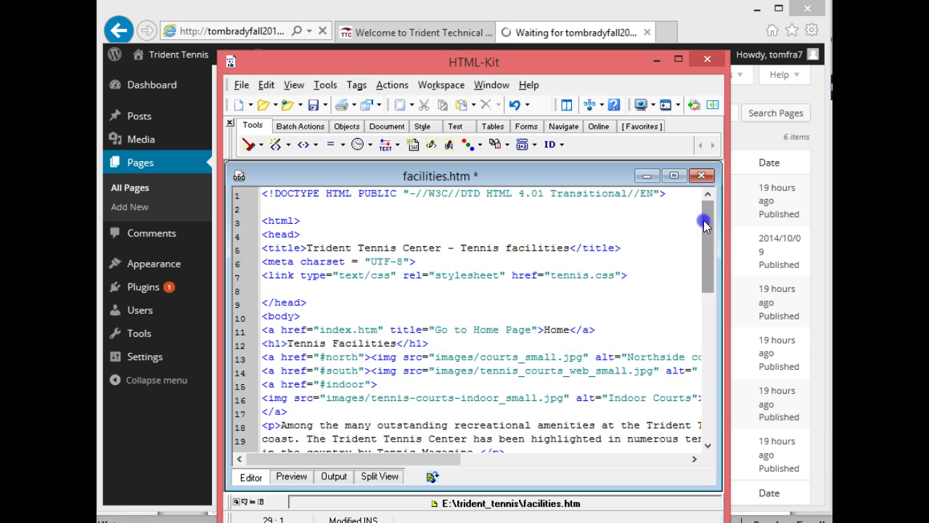
{"action": "left_click", "coordinate": [703, 221]}
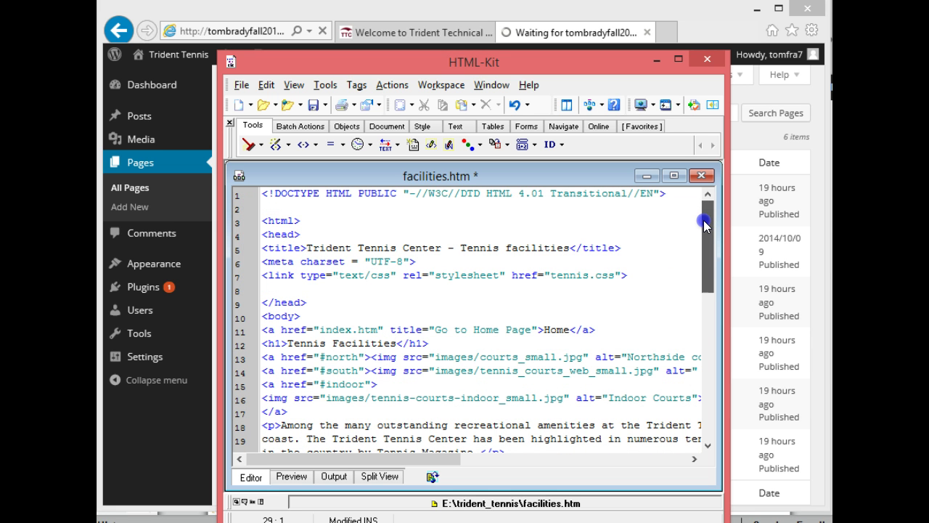
{"action": "left_click_drag", "start_coordinate": [704, 227], "coordinate": [703, 234]}
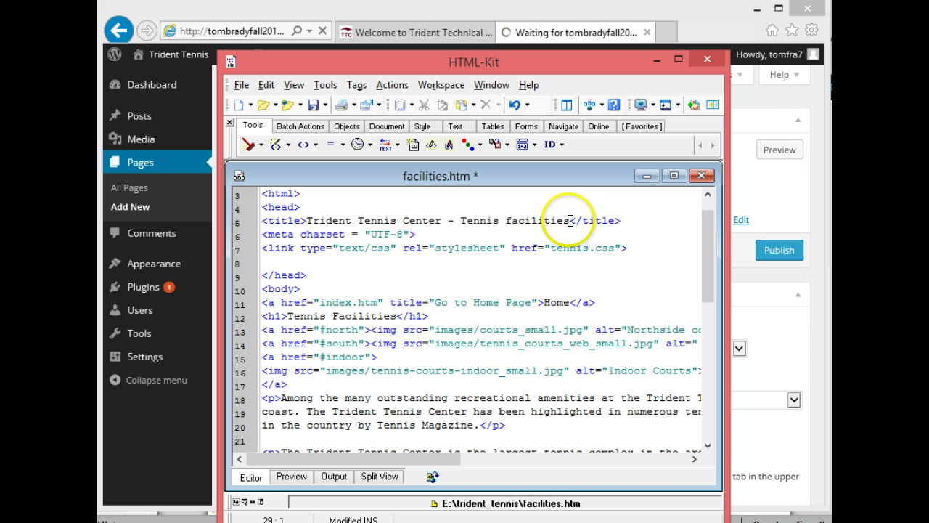
{"action": "left_click_drag", "start_coordinate": [571, 222], "coordinate": [506, 222]}
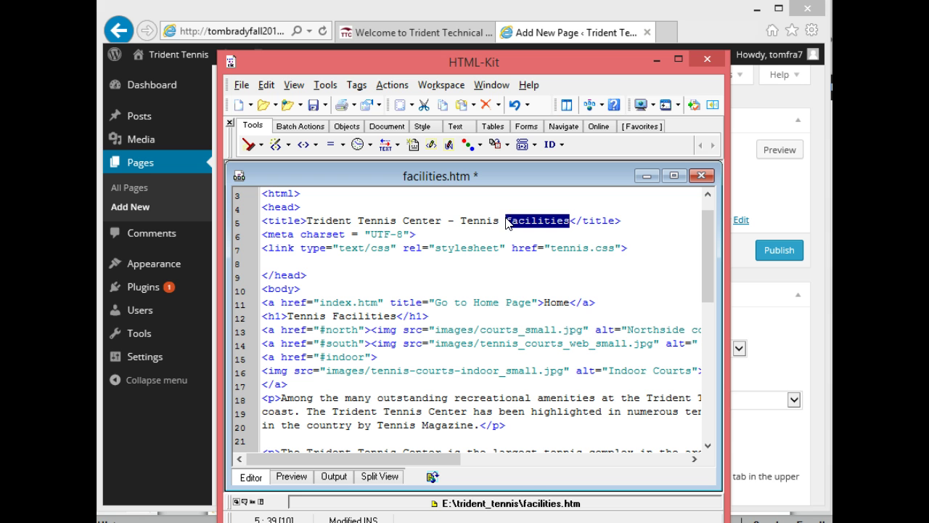
Back in WordPress, title the new page "Facilities" and set its content editor to Text mode.
{"action": "left_click", "coordinate": [771, 312]}
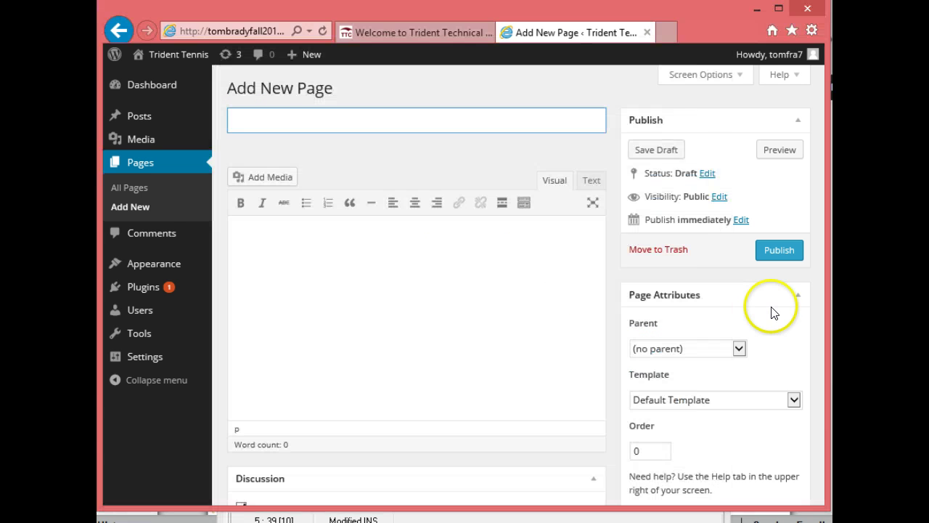
{"action": "left_click", "coordinate": [273, 122]}
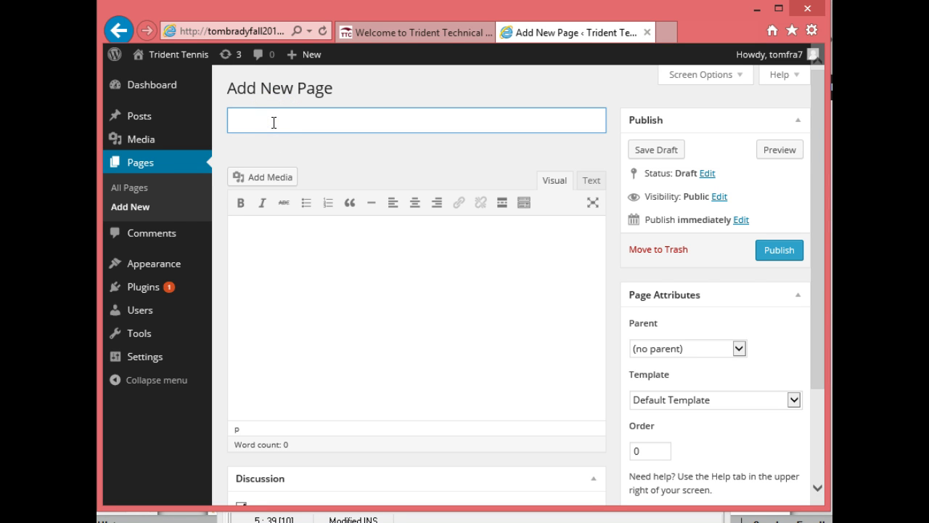
{"action": "type", "text": "facilities"}
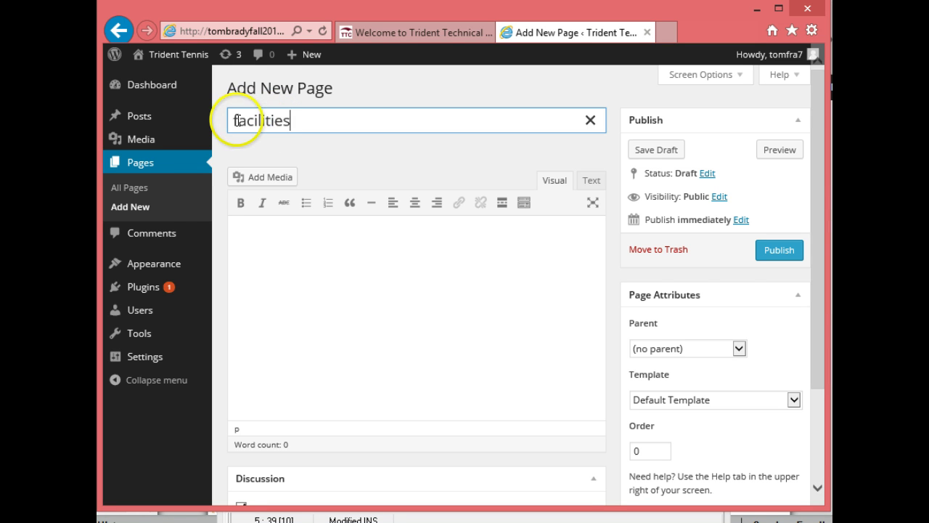
{"action": "left_click_drag", "start_coordinate": [239, 120], "coordinate": [213, 120]}
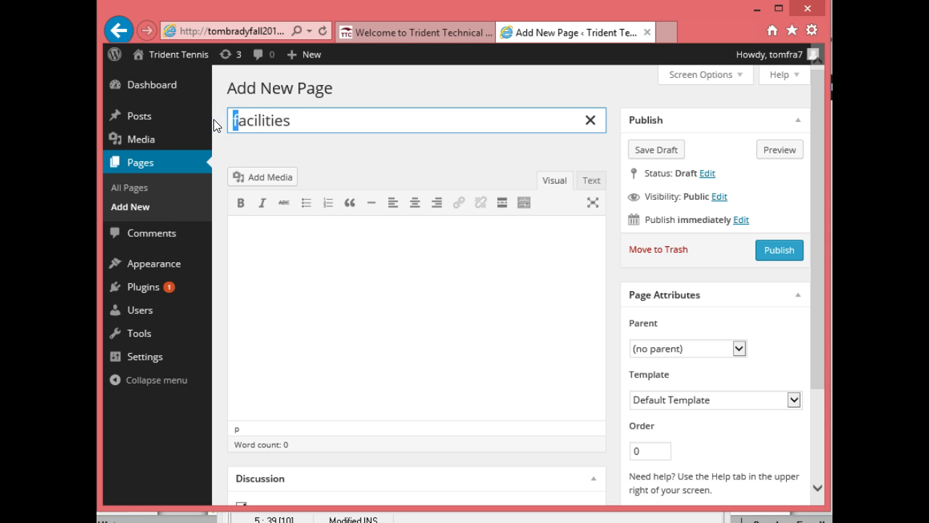
{"action": "type", "text": "F"}
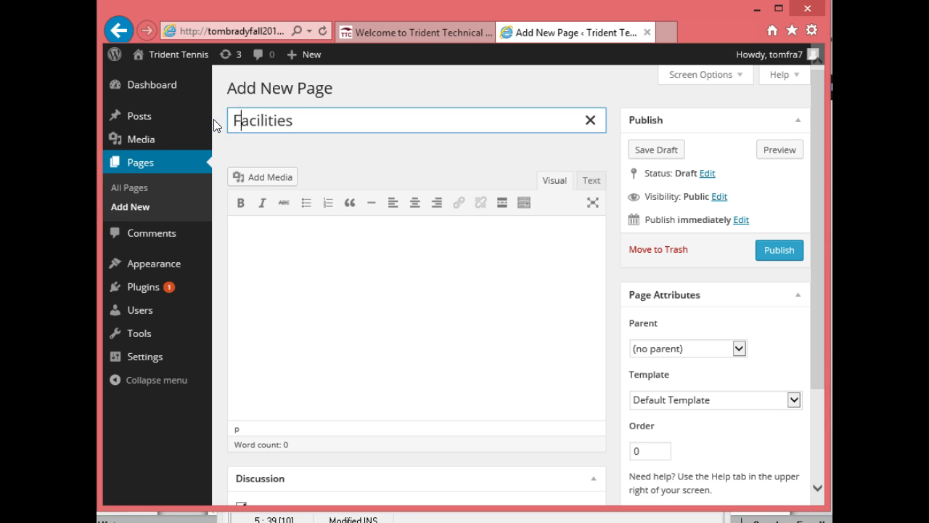
{"action": "left_click", "coordinate": [258, 238]}
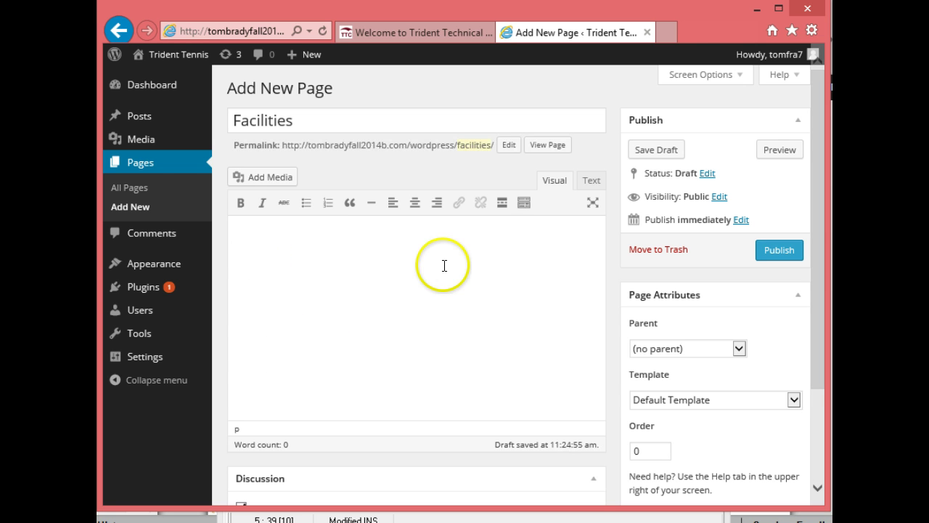
{"action": "left_click", "coordinate": [591, 187]}
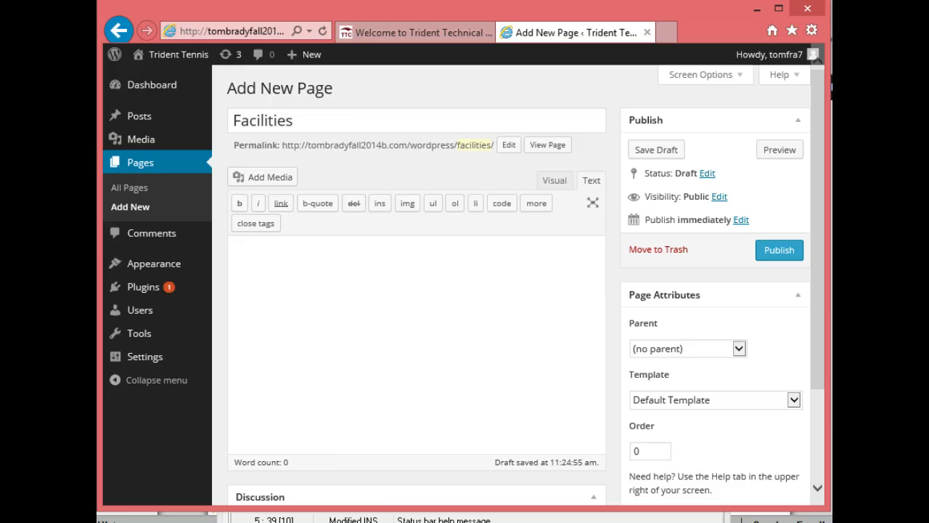
Switch to HTML-Kit and copy the facilities.htm code from the "#north" image link through the end of the file.
{"action": "left_click", "coordinate": [378, 520]}
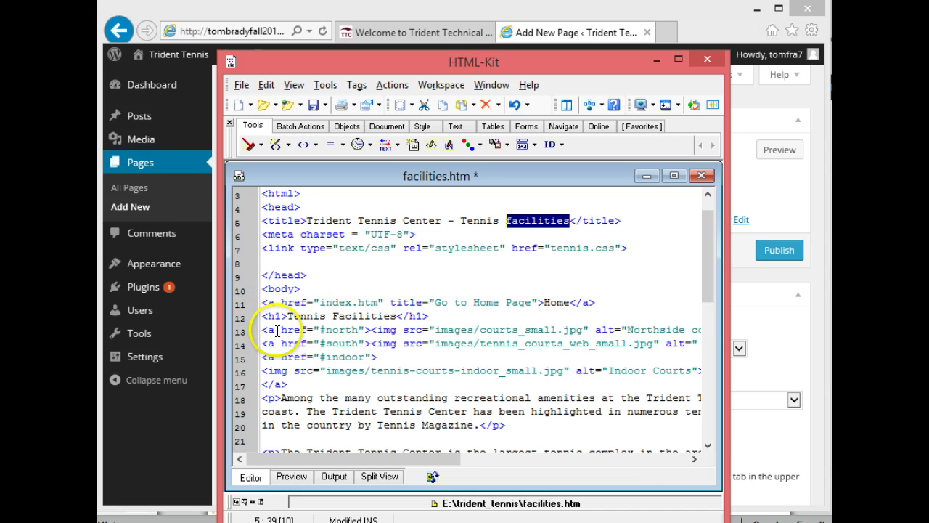
{"action": "left_click", "coordinate": [262, 329]}
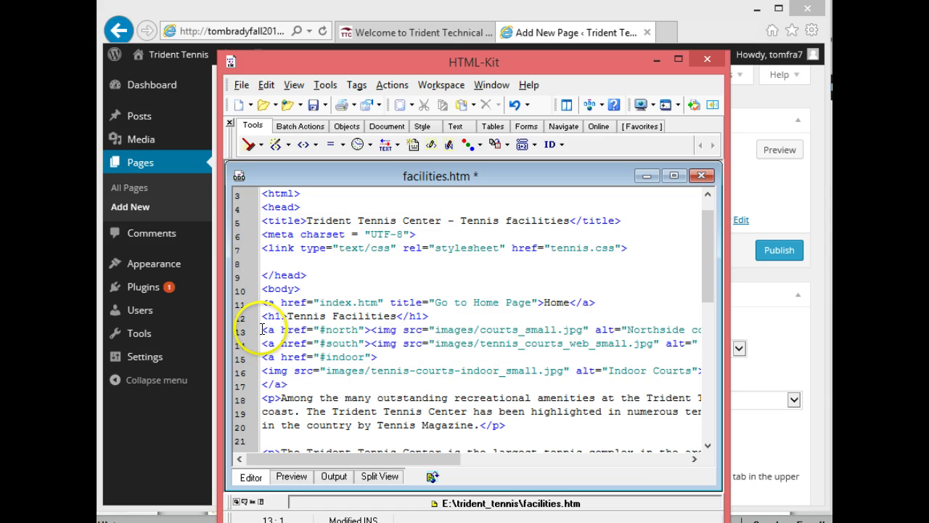
{"action": "left_click_drag", "start_coordinate": [262, 329], "coordinate": [512, 293]}
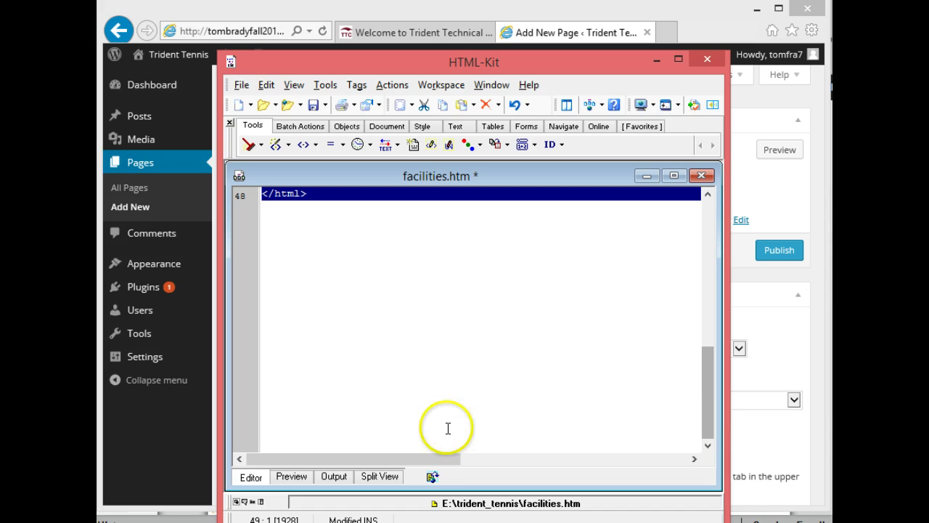
{"action": "scroll", "coordinate": [709, 373], "scroll_direction": "up", "scroll_amount": 9}
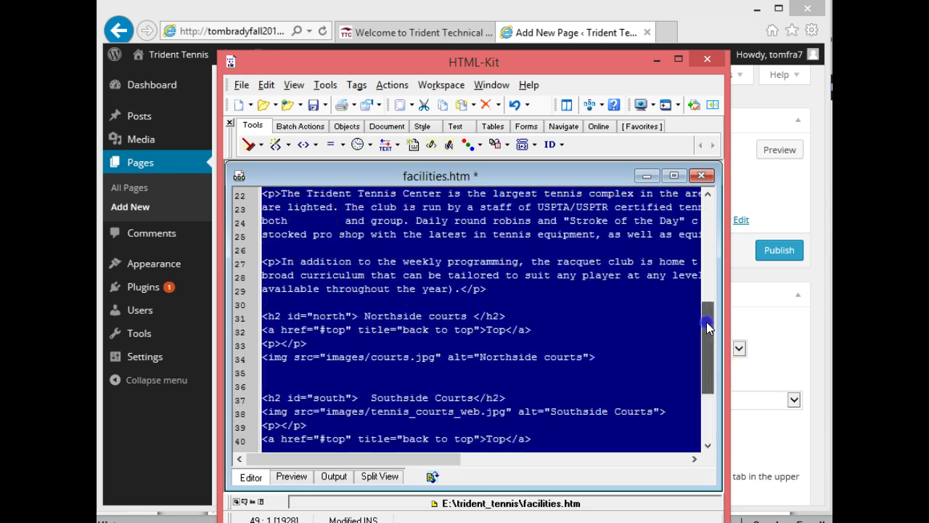
{"action": "right_click", "coordinate": [496, 332]}
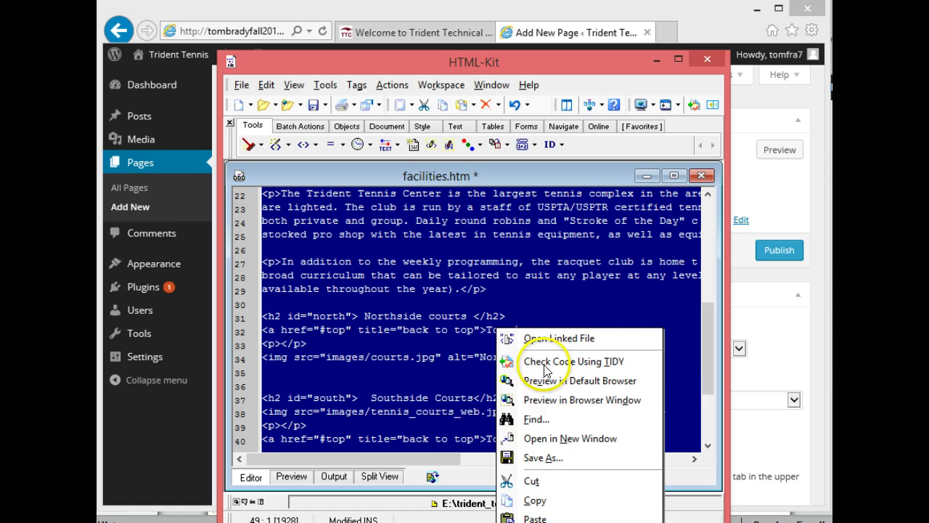
{"action": "left_click", "coordinate": [548, 500]}
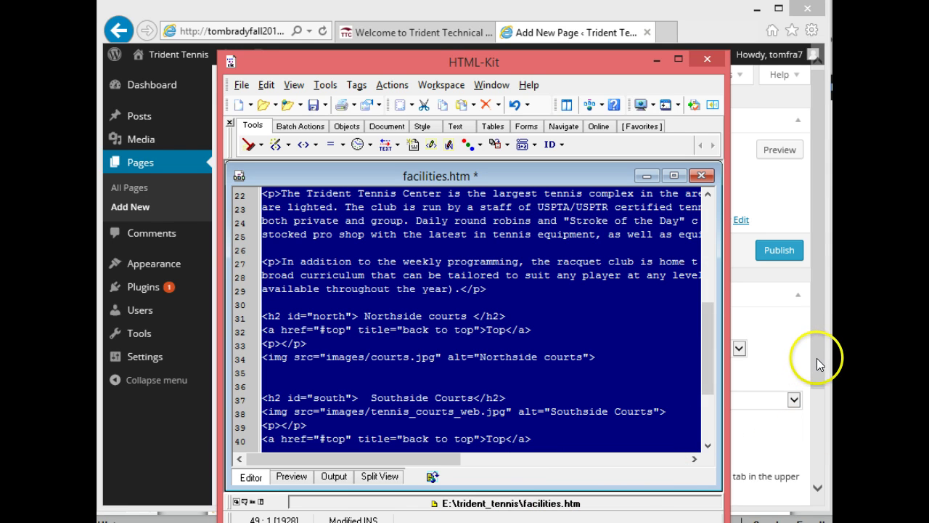
Switch back to WordPress and paste the copied HTML code into the Facilities page's content.
{"action": "left_click", "coordinate": [817, 358]}
{"action": "left_click", "coordinate": [288, 239]}
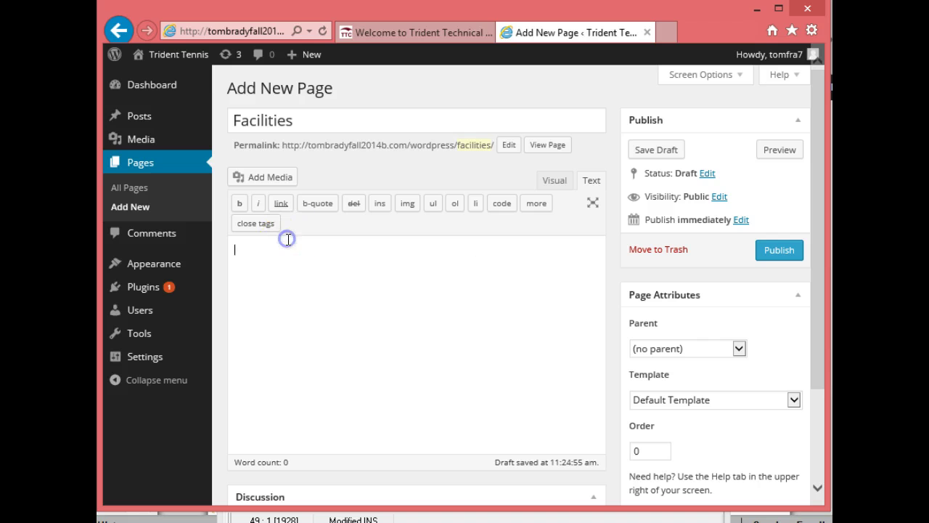
{"action": "left_click", "coordinate": [282, 261]}
{"action": "key", "text": "ctrl+v"}
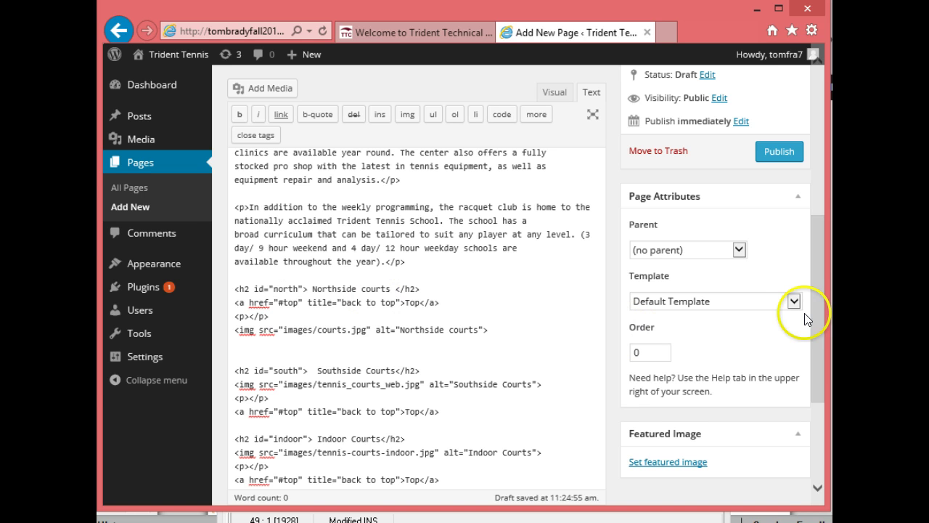
Delete the closing body and html tags at the end of the pasted code.
{"action": "left_click_drag", "start_coordinate": [818, 305], "coordinate": [817, 380]}
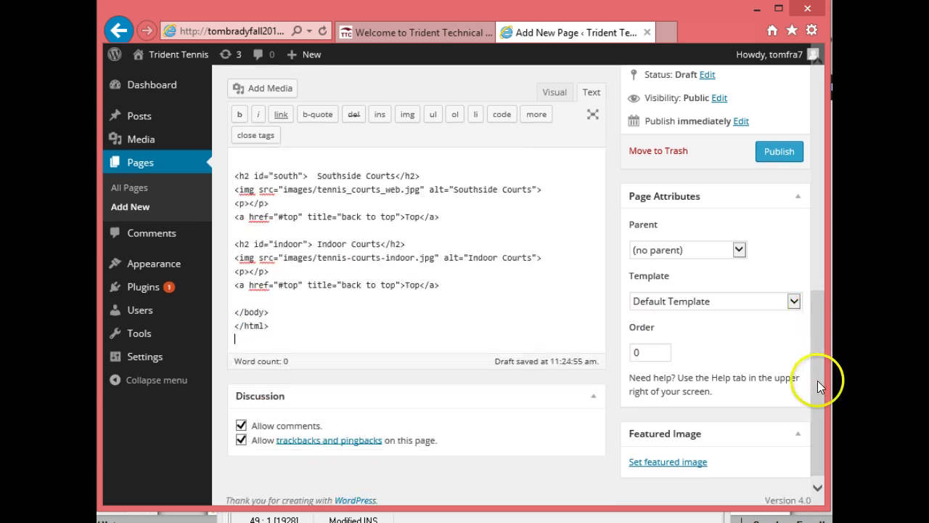
{"action": "left_click_drag", "start_coordinate": [273, 327], "coordinate": [225, 312]}
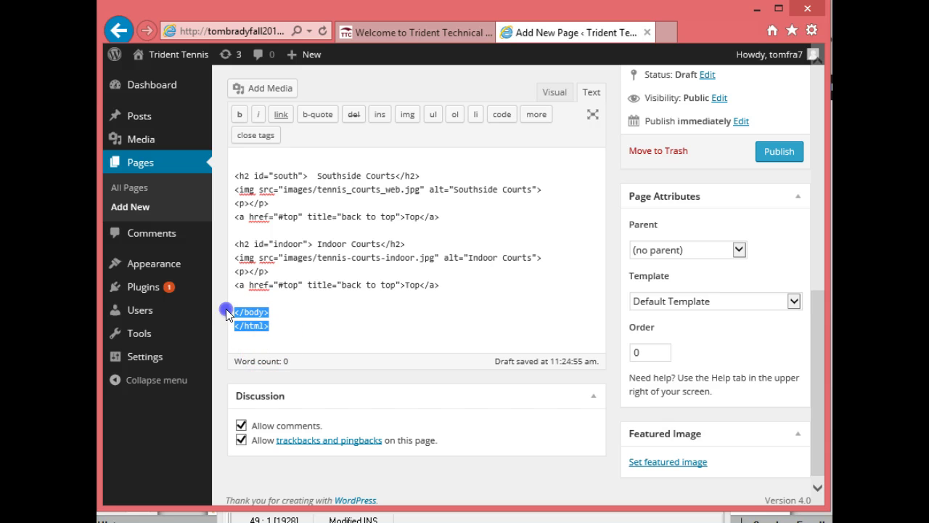
{"action": "key", "text": "Delete"}
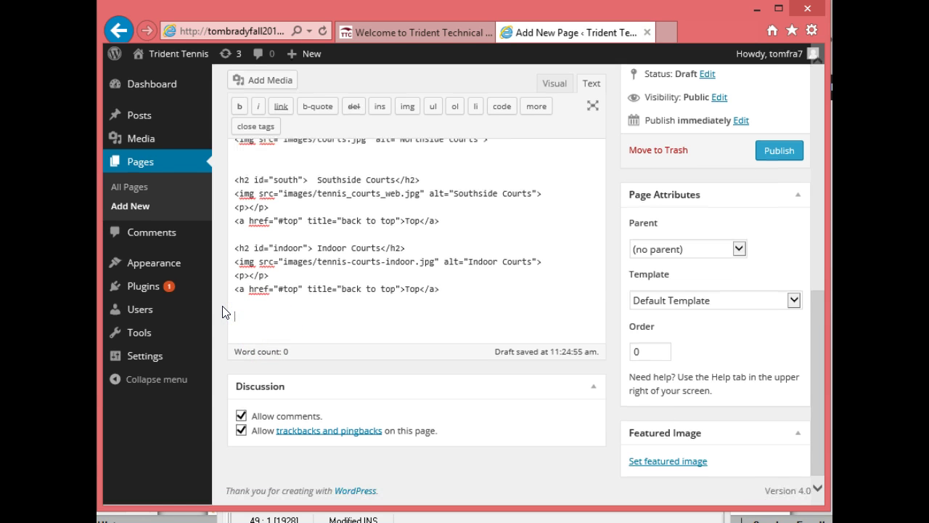
Disallow comments as well as trackbacks and pingbacks on the Facilities page, and publish it.
{"action": "left_click", "coordinate": [241, 416]}
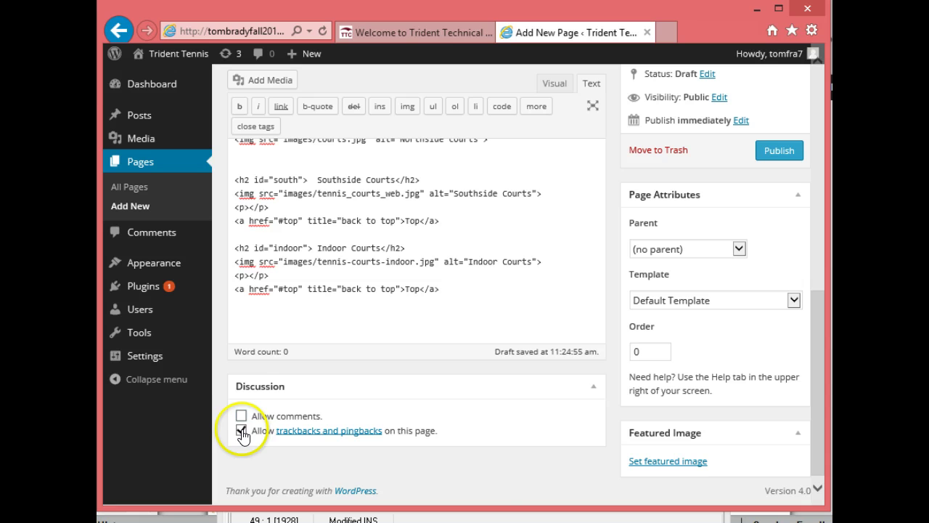
{"action": "left_click", "coordinate": [242, 431]}
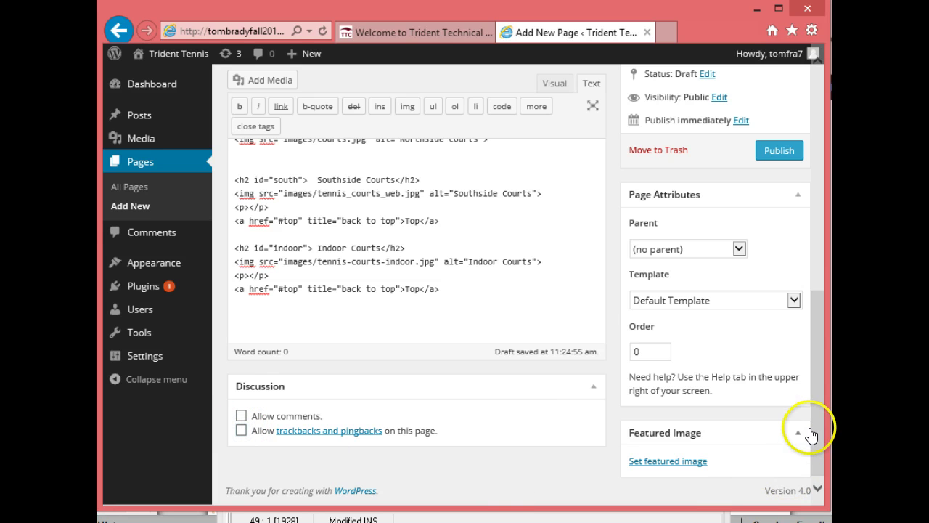
{"action": "left_click_drag", "start_coordinate": [816, 431], "coordinate": [817, 165]}
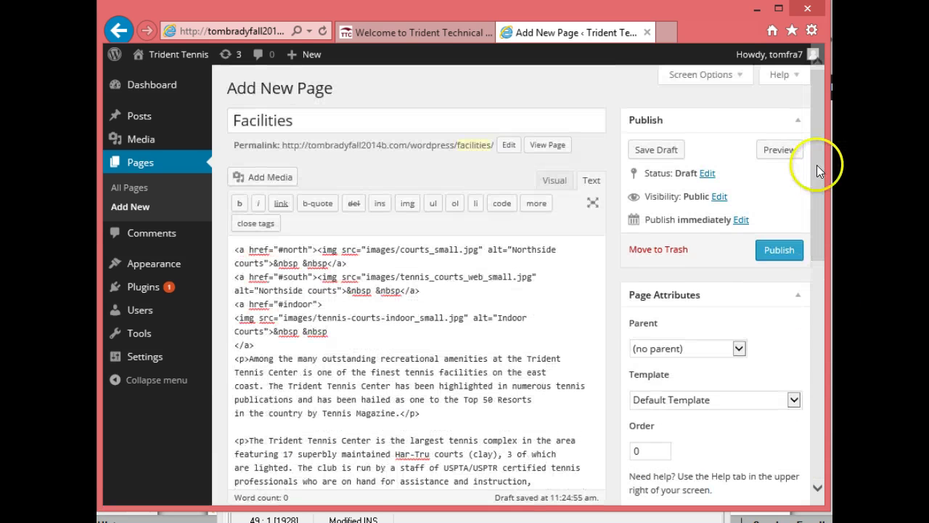
{"action": "left_click", "coordinate": [779, 251]}
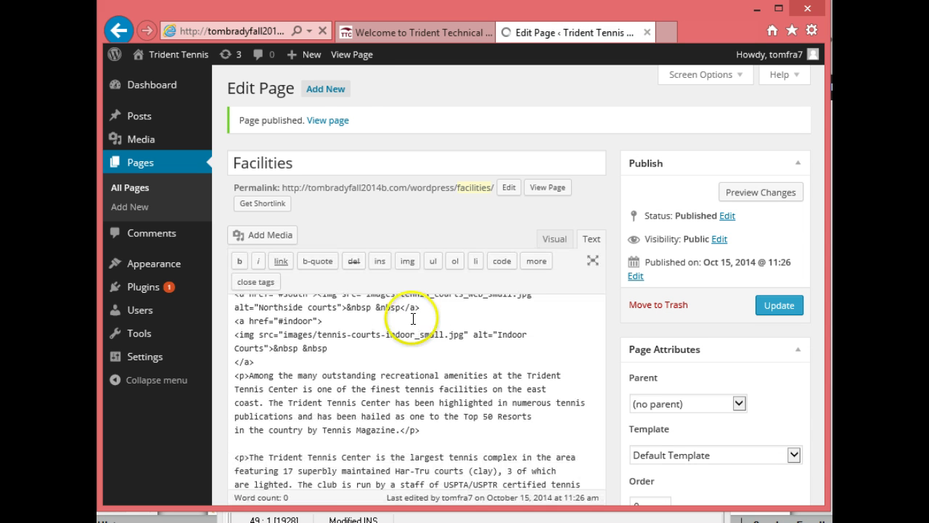
View the published Facilities page and check how its court images and text display.
{"action": "left_click", "coordinate": [328, 125]}
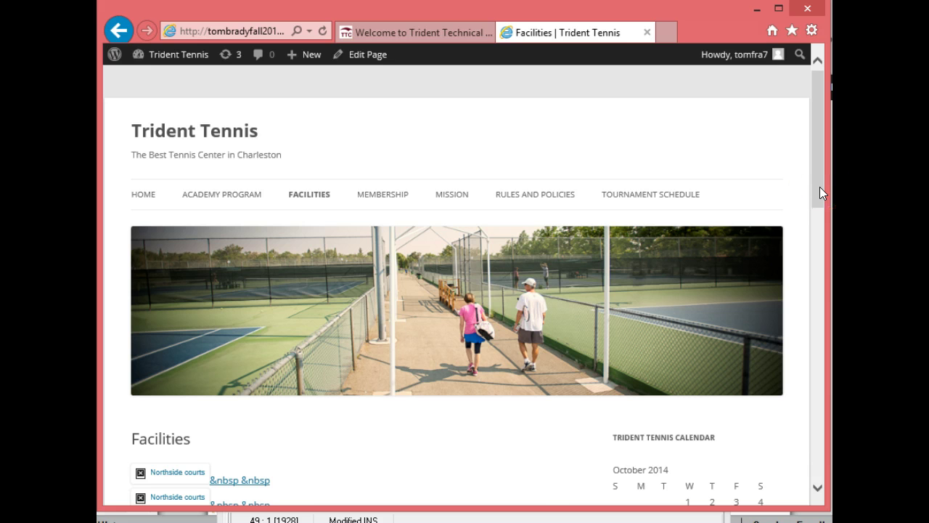
{"action": "left_click_drag", "start_coordinate": [820, 192], "coordinate": [399, 285]}
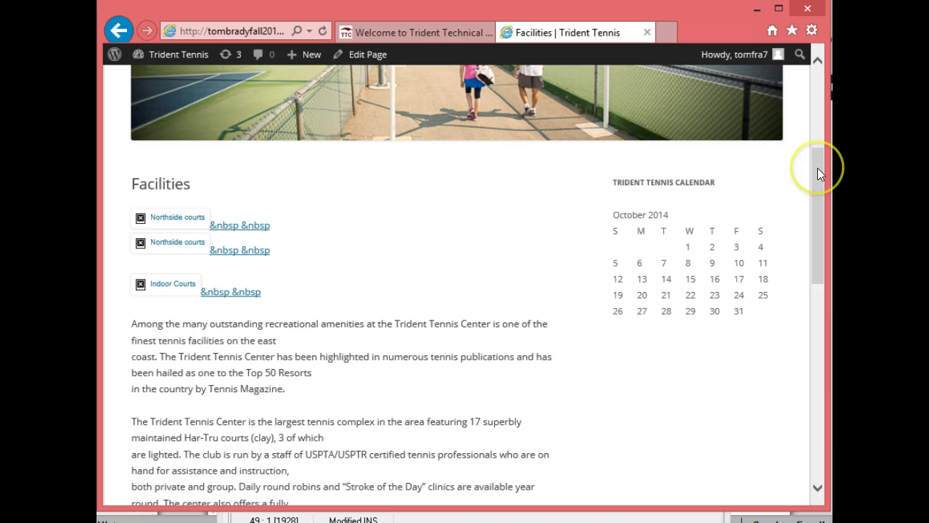
{"action": "left_click_drag", "start_coordinate": [818, 175], "coordinate": [784, 155]}
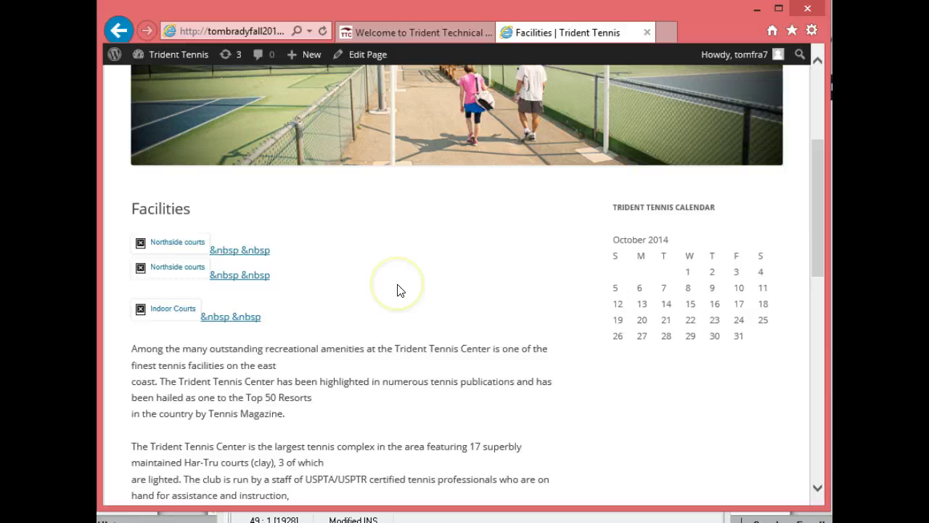
Reopen the Facilities page for editing and remove the stray <strong> tag at the start of its content.
{"action": "left_click", "coordinate": [371, 58]}
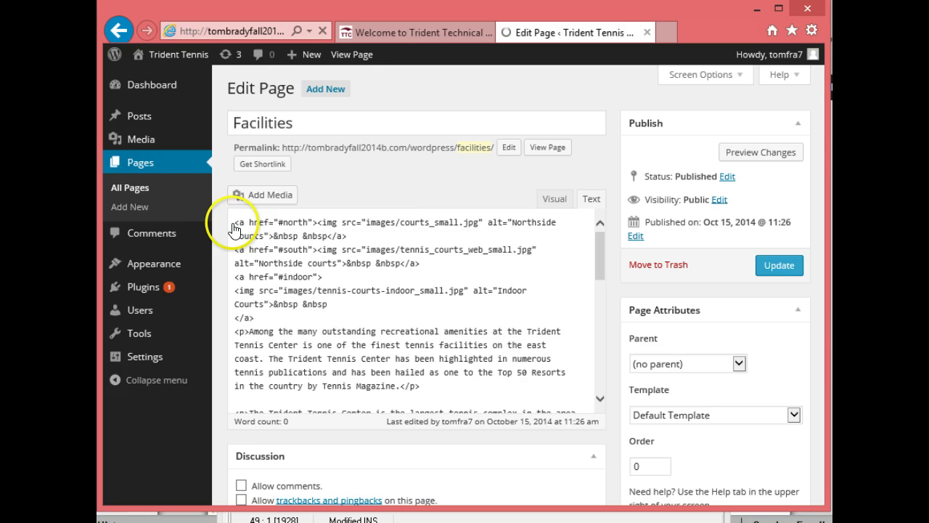
{"action": "scroll", "coordinate": [234, 227], "scroll_direction": "down", "scroll_amount": 3}
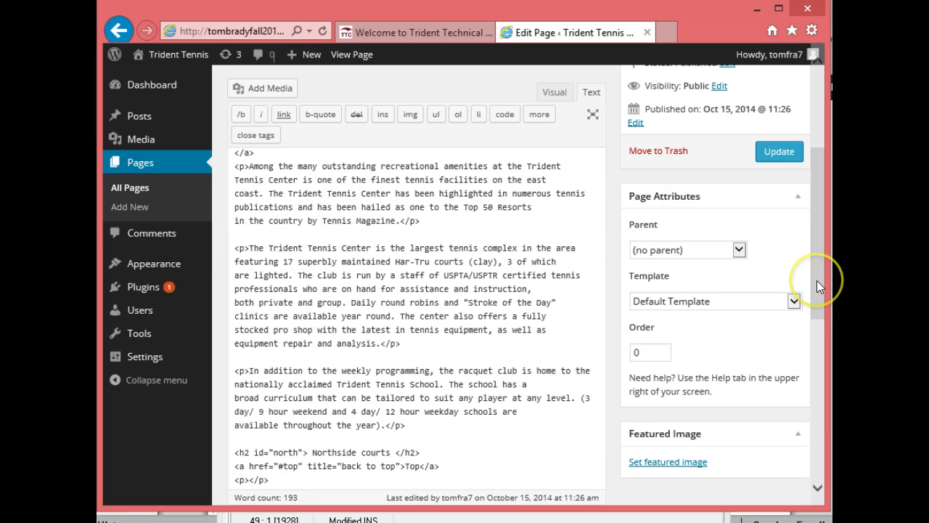
{"action": "left_click_drag", "start_coordinate": [817, 280], "coordinate": [817, 196]}
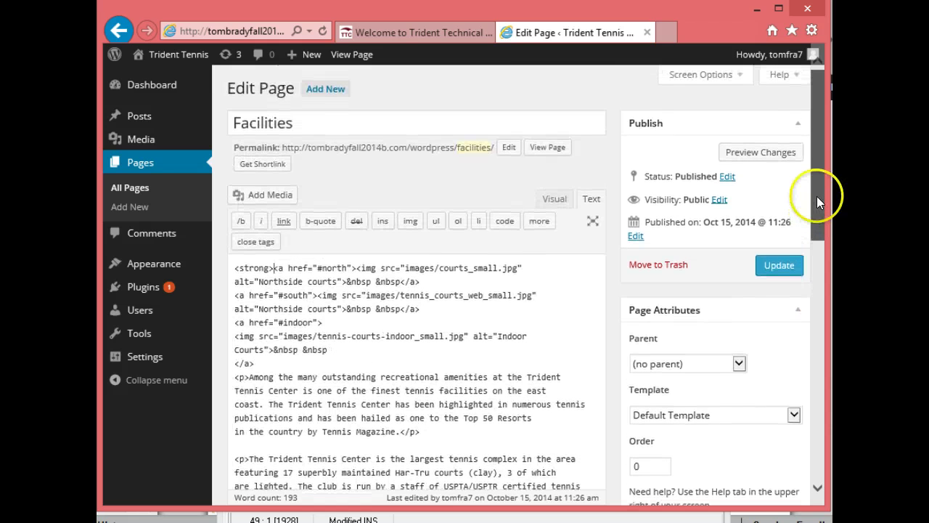
{"action": "key", "text": "BackSpace"}
{"action": "key", "text": "BackSpace"}
{"action": "key", "text": "BackSpace"}
{"action": "key", "text": "BackSpace"}
{"action": "key", "text": "BackSpace"}
{"action": "key", "text": "BackSpace"}
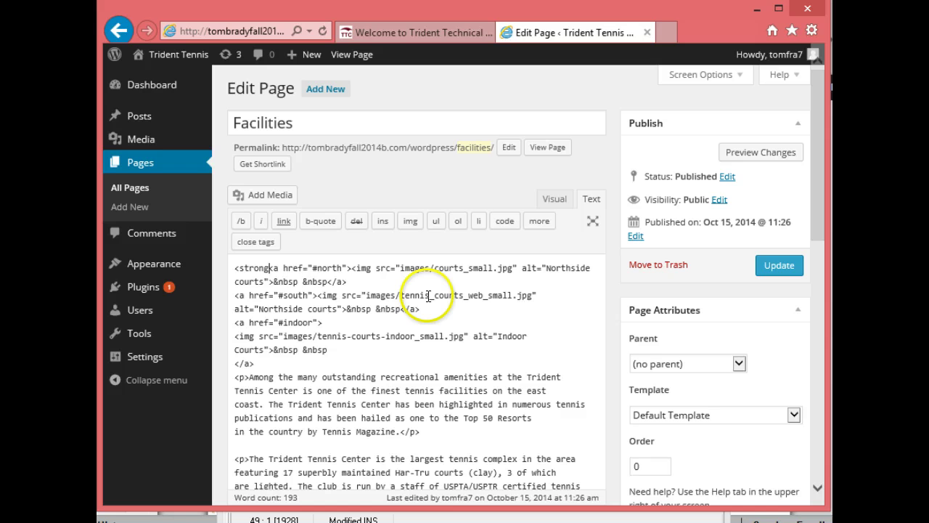
{"action": "key", "text": "BackSpace"}
{"action": "key", "text": "BackSpace"}
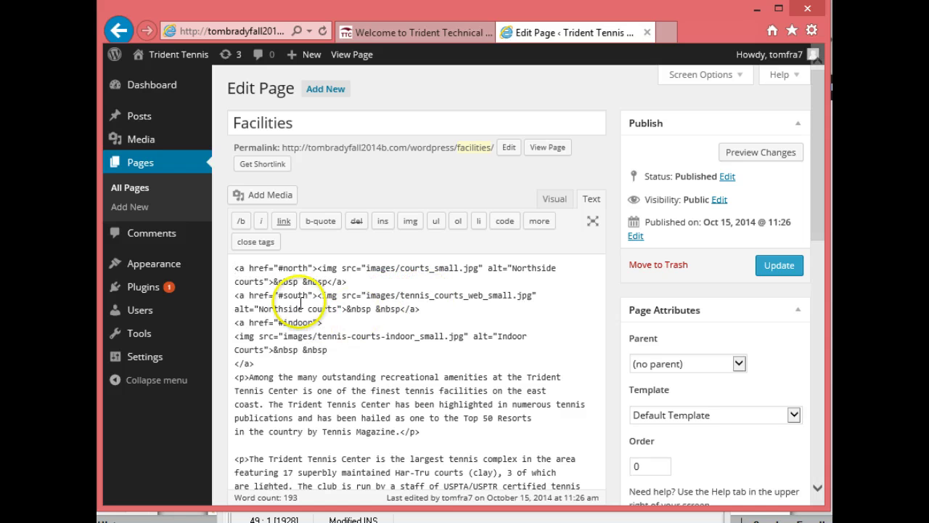
Add three blank lines above the "#north" image link at the start of the content.
{"action": "left_click", "coordinate": [233, 268]}
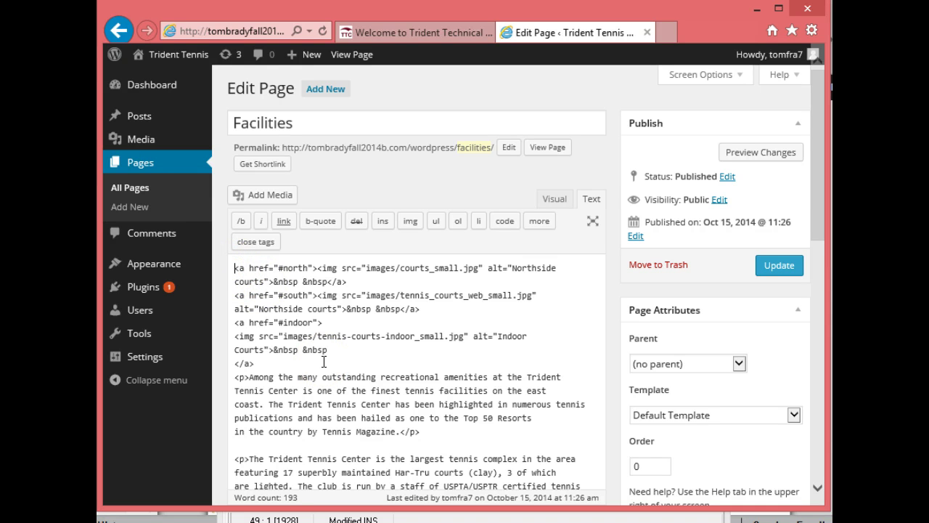
{"action": "key", "text": "Return"}
{"action": "key", "text": "Return"}
{"action": "key", "text": "Return"}
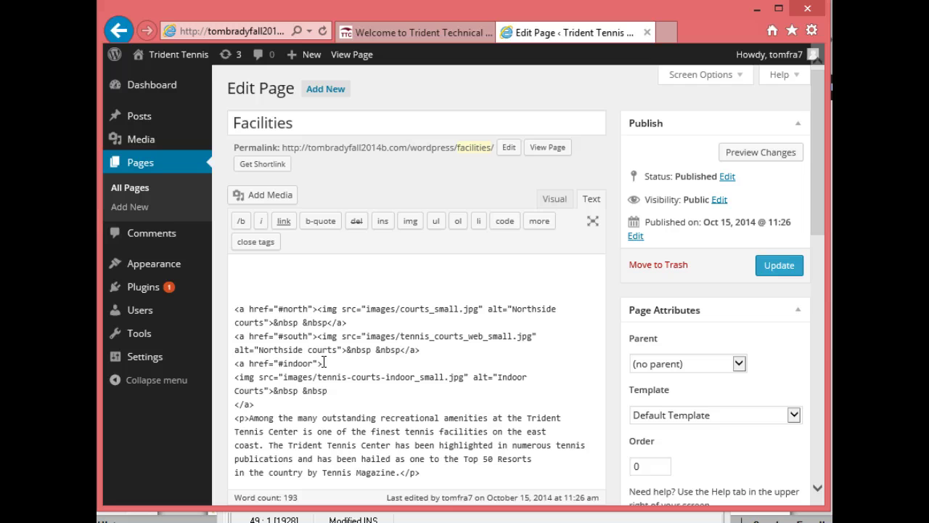
Insert tennis-courts-indoor_small.jpg from the media library at the start of the page content.
{"action": "left_click", "coordinate": [258, 268]}
{"action": "left_click", "coordinate": [267, 203]}
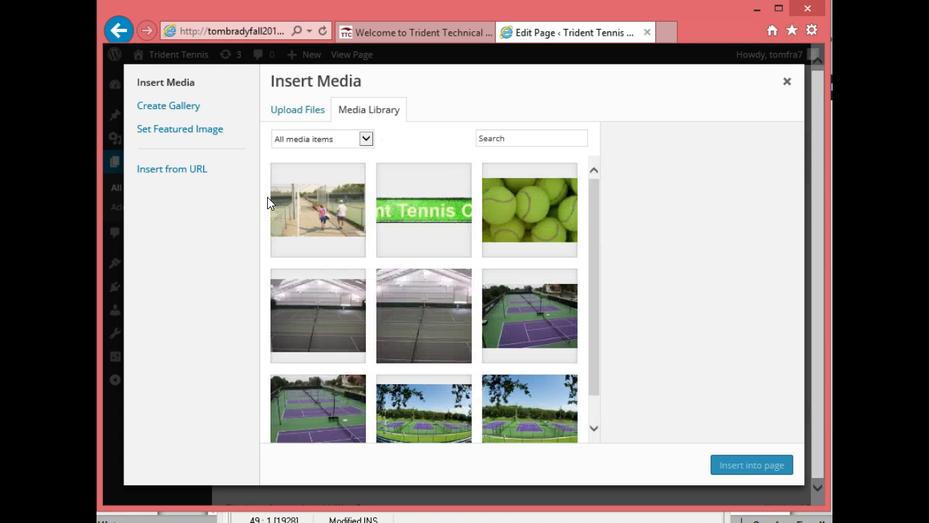
{"action": "left_click", "coordinate": [316, 321]}
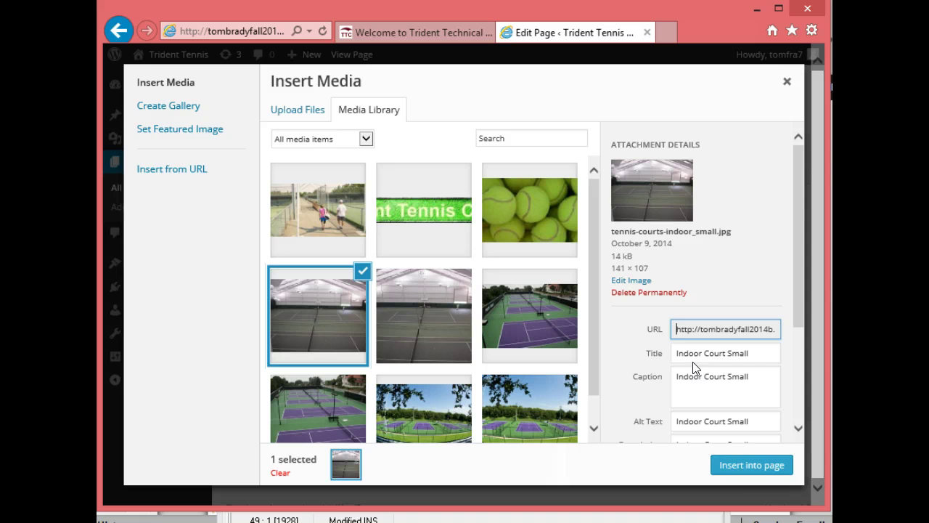
{"action": "left_click", "coordinate": [744, 469]}
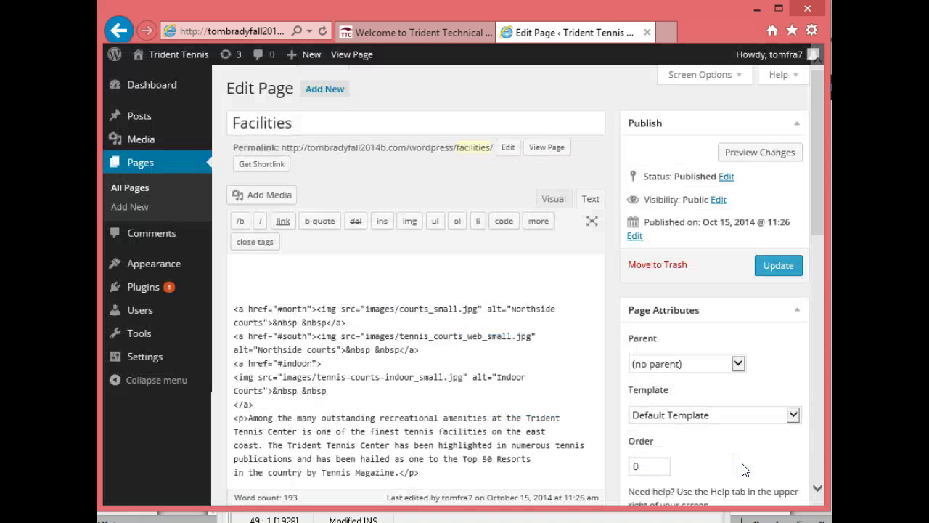
{"action": "scroll", "coordinate": [744, 471], "scroll_direction": "down", "scroll_amount": 3}
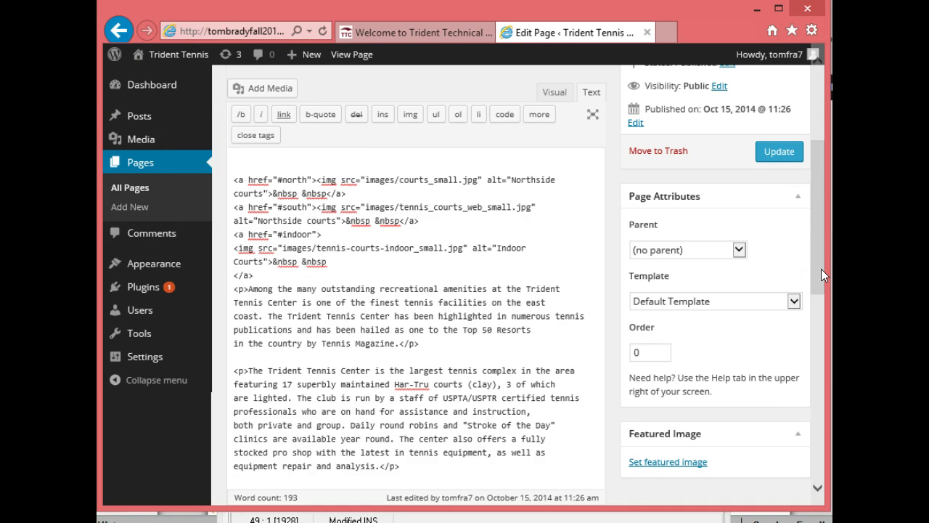
{"action": "left_click_drag", "start_coordinate": [821, 268], "coordinate": [819, 202]}
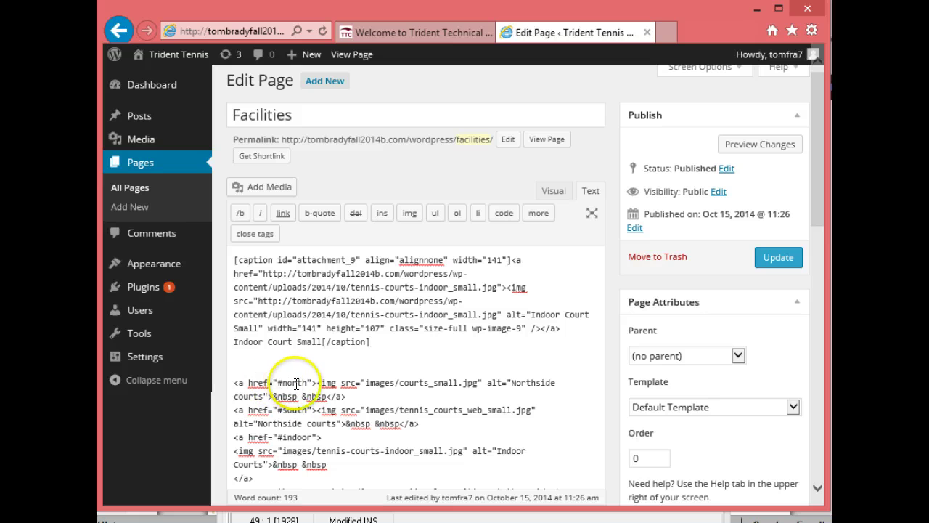
Add a space before and after the closing angle bracket of the "#north" link's opening tag.
{"action": "left_click", "coordinate": [310, 382]}
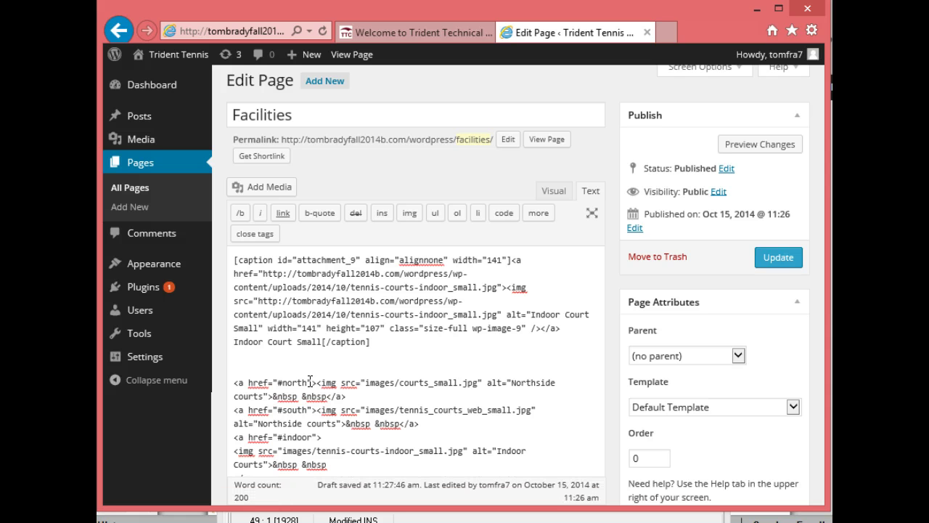
{"action": "double_click", "coordinate": [310, 382]}
{"action": "left_click", "coordinate": [320, 382]}
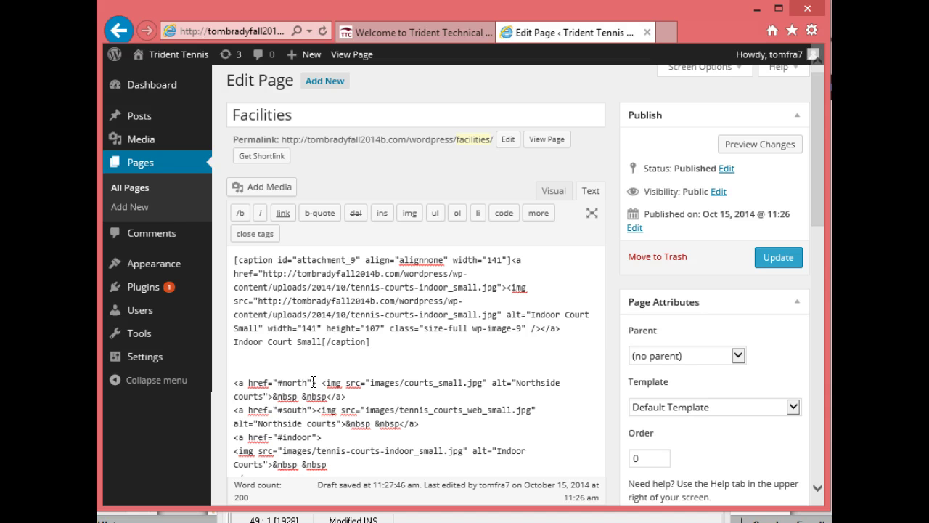
{"action": "left_click", "coordinate": [283, 383], "text": "shift"}
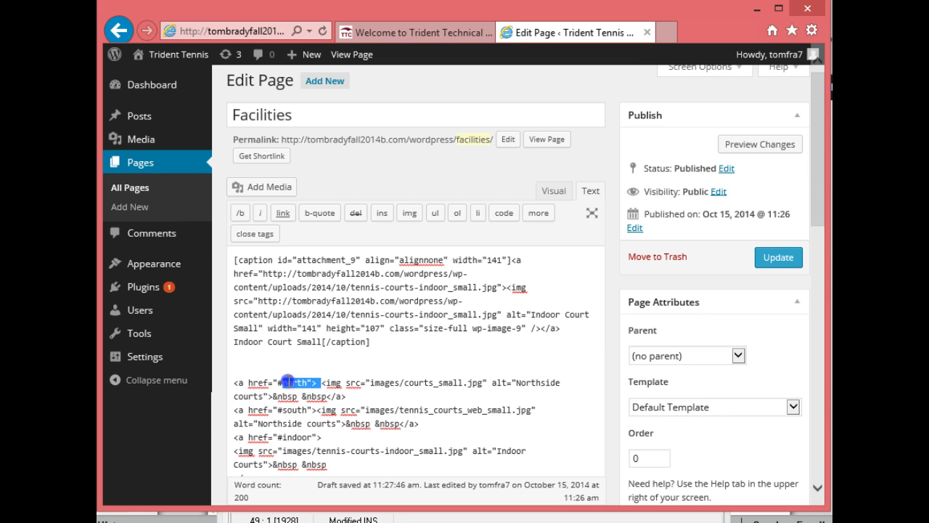
{"action": "left_click", "coordinate": [288, 384]}
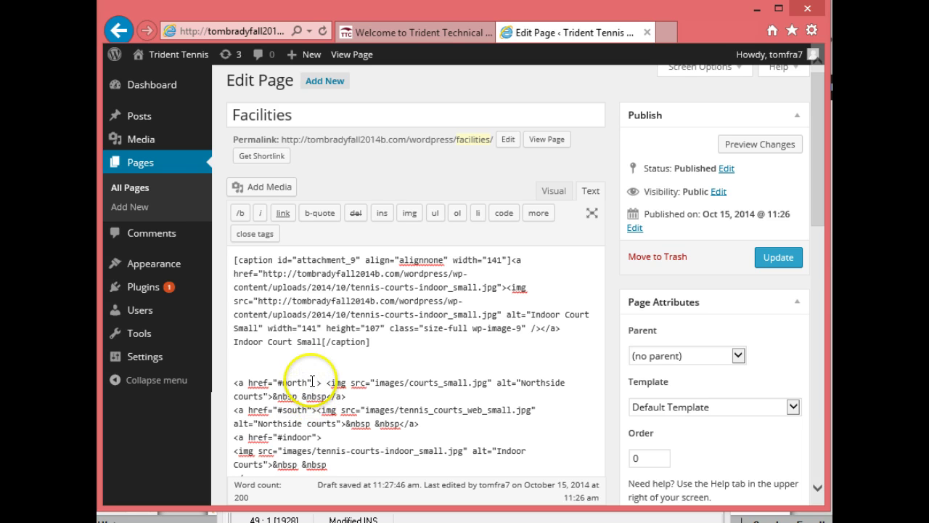
Add a space before the opening quotation mark of the "#north" href value and another just inside it.
{"action": "left_click_drag", "start_coordinate": [311, 382], "coordinate": [280, 380]}
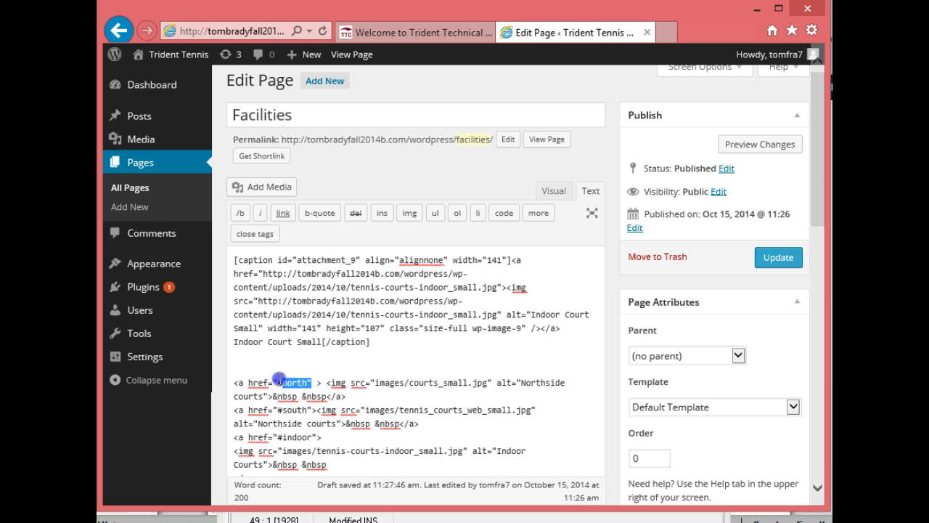
{"action": "left_click", "coordinate": [275, 383]}
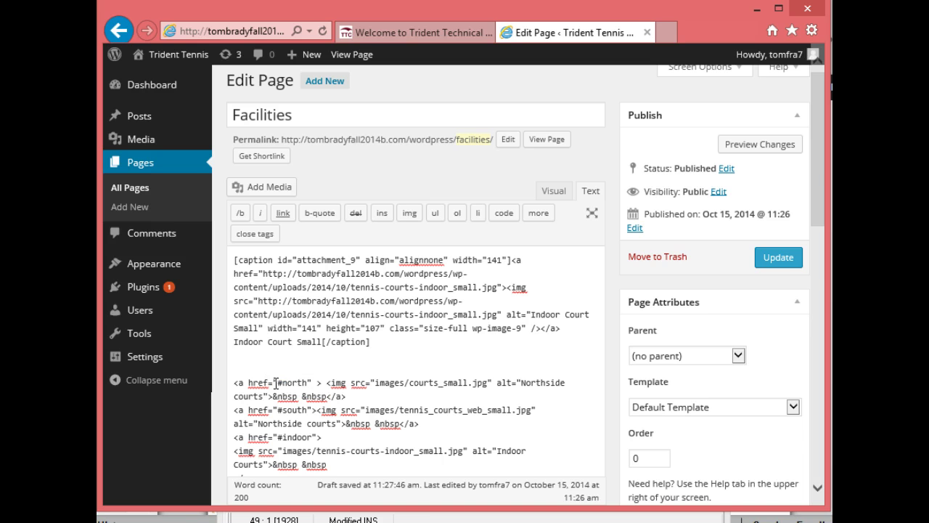
{"action": "left_click", "coordinate": [274, 381]}
{"action": "left_click", "coordinate": [271, 382]}
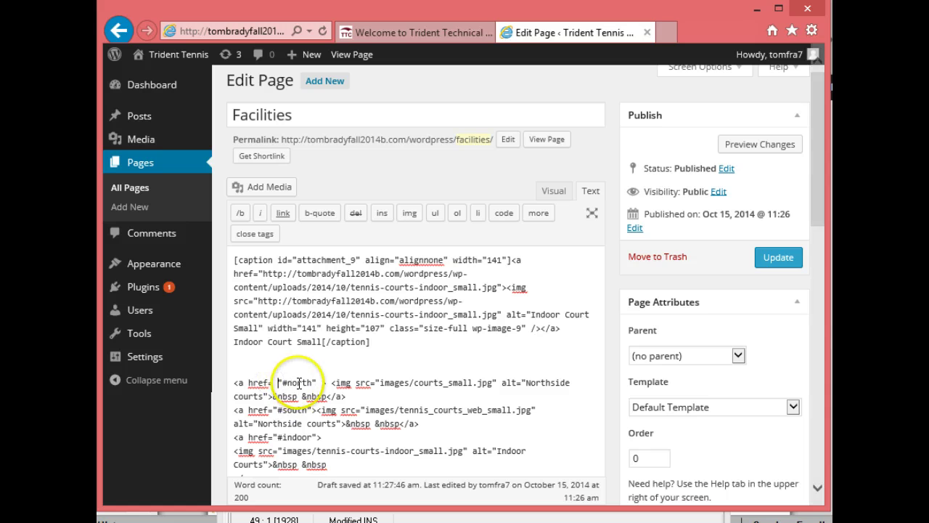
{"action": "left_click_drag", "start_coordinate": [318, 382], "coordinate": [314, 382]}
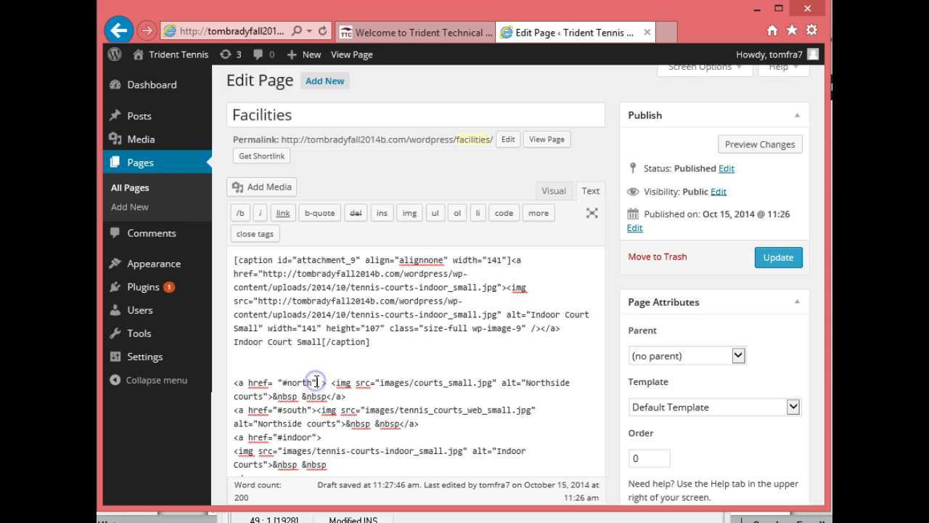
{"action": "left_click_drag", "start_coordinate": [315, 382], "coordinate": [280, 382]}
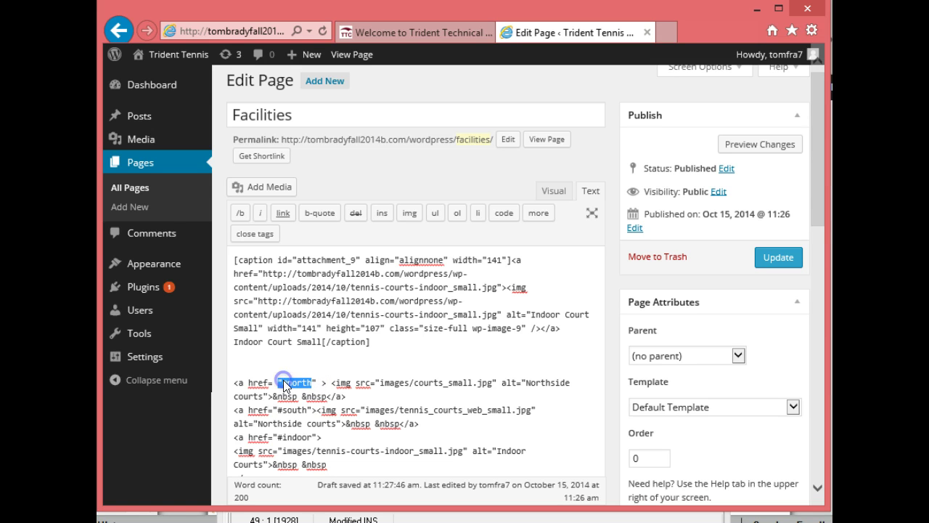
{"action": "left_click", "coordinate": [282, 382]}
{"action": "type", "text": "\""}
{"action": "left_click_drag", "start_coordinate": [286, 382], "coordinate": [317, 382]}
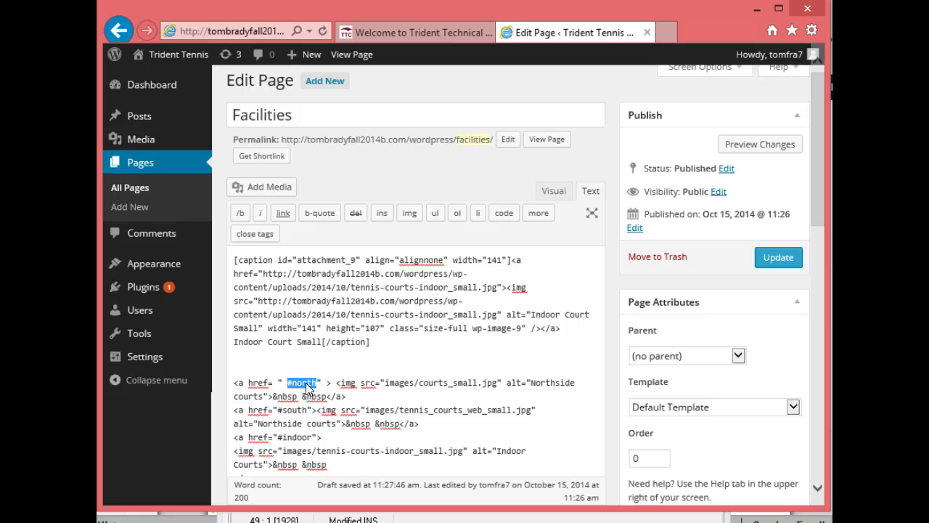
Replace the image URL in the inserted indoor court image's link href with #north.
{"action": "left_click_drag", "start_coordinate": [306, 388], "coordinate": [268, 275]}
{"action": "left_click", "coordinate": [525, 354]}
{"action": "left_click", "coordinate": [370, 329]}
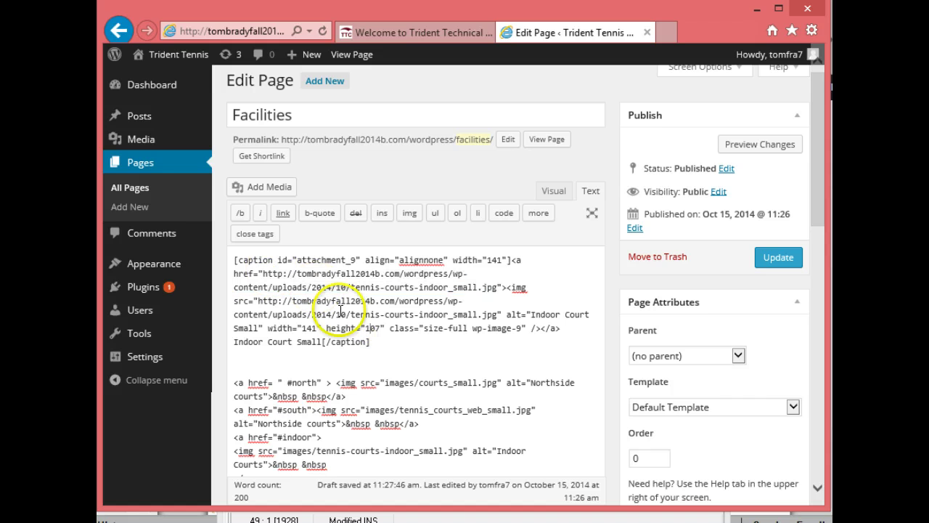
{"action": "mouse_move", "coordinate": [264, 274]}
{"action": "left_mouse_down"}
{"action": "mouse_move", "coordinate": [498, 288]}
{"action": "mouse_move", "coordinate": [261, 273]}
{"action": "left_mouse_up"}
{"action": "left_click", "coordinate": [497, 289]}
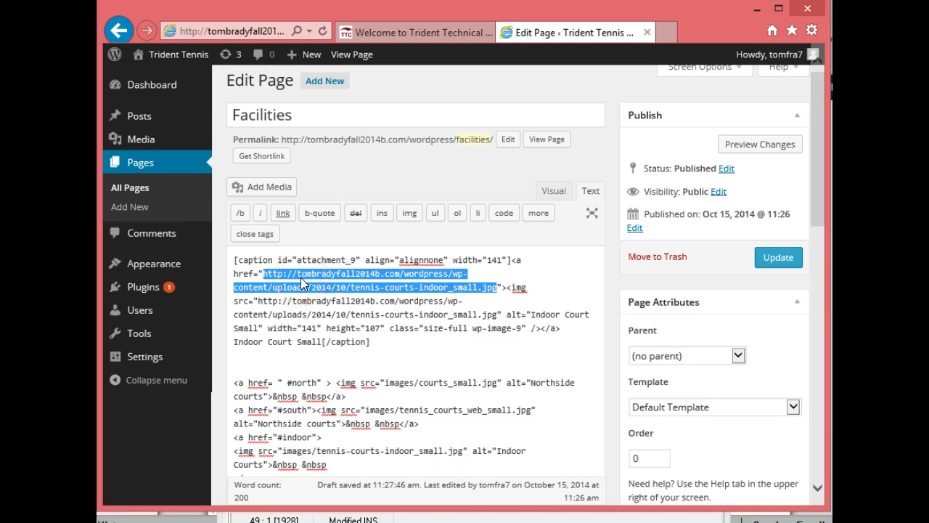
{"action": "key", "text": "Delete"}
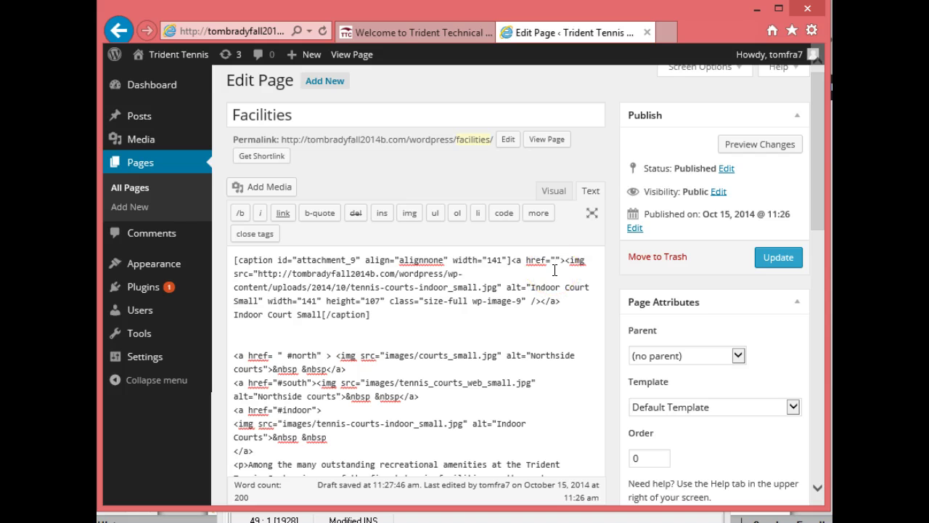
{"action": "type", "text": "#north"}
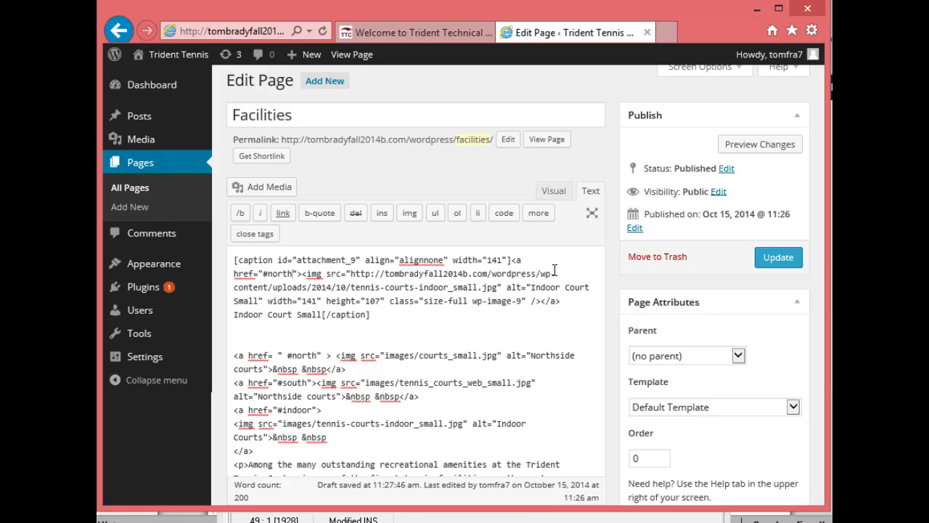
{"action": "left_click", "coordinate": [538, 293]}
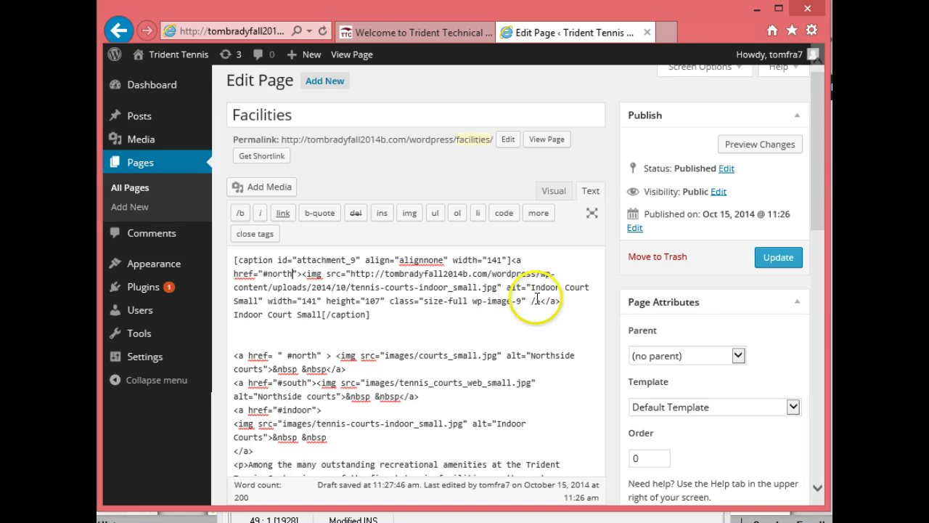
Change the inserted indoor court image's link target to #indoor and update the page.
{"action": "left_click", "coordinate": [292, 273]}
{"action": "key", "text": "BackSpace"}
{"action": "key", "text": "BackSpace"}
{"action": "key", "text": "BackSpace"}
{"action": "key", "text": "BackSpace"}
{"action": "key", "text": "BackSpace"}
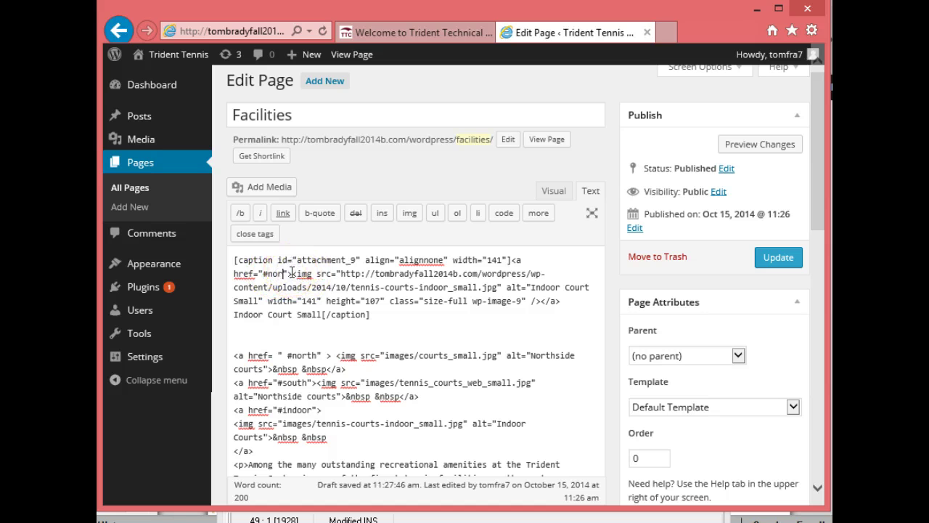
{"action": "type", "text": "ind"}
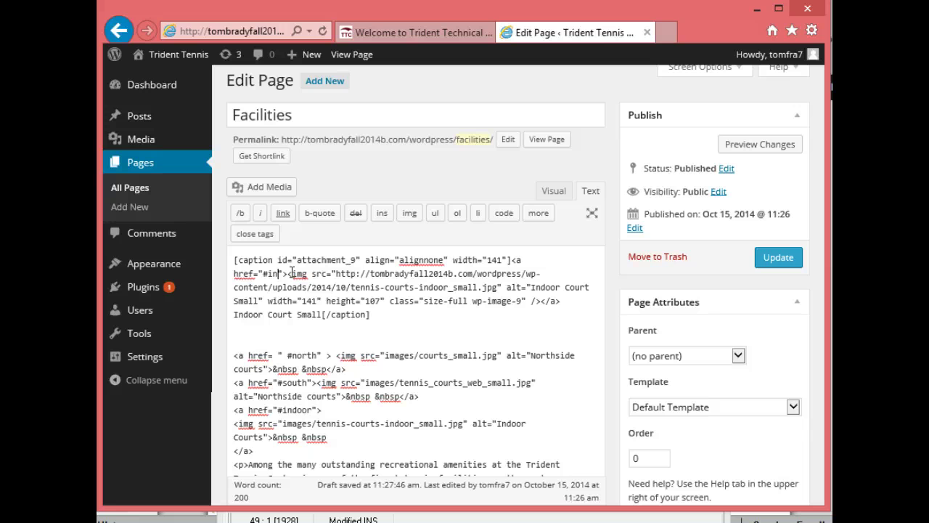
{"action": "type", "text": "oor"}
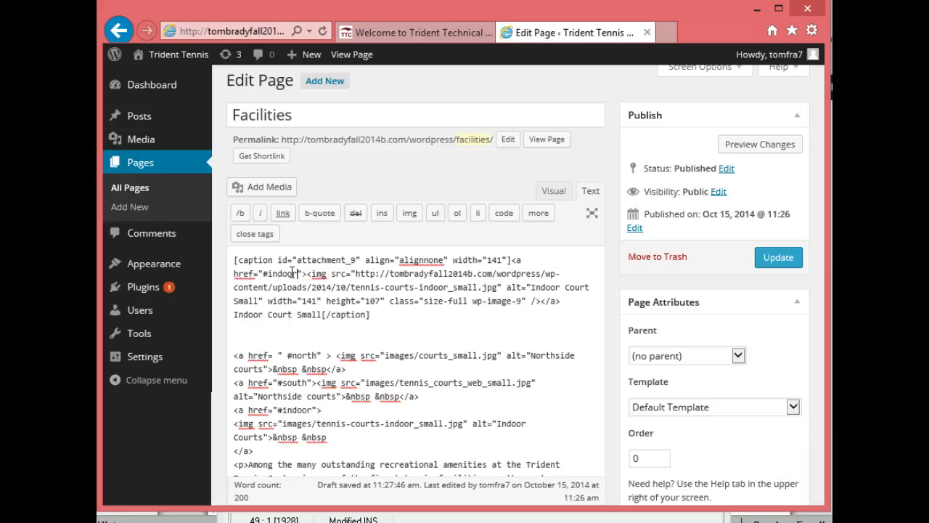
{"action": "left_click", "coordinate": [374, 359]}
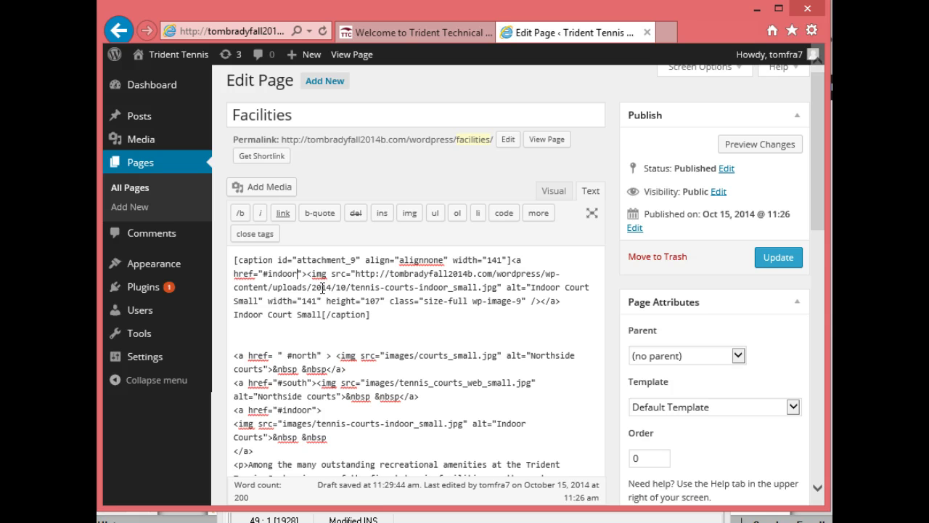
{"action": "left_click", "coordinate": [781, 260]}
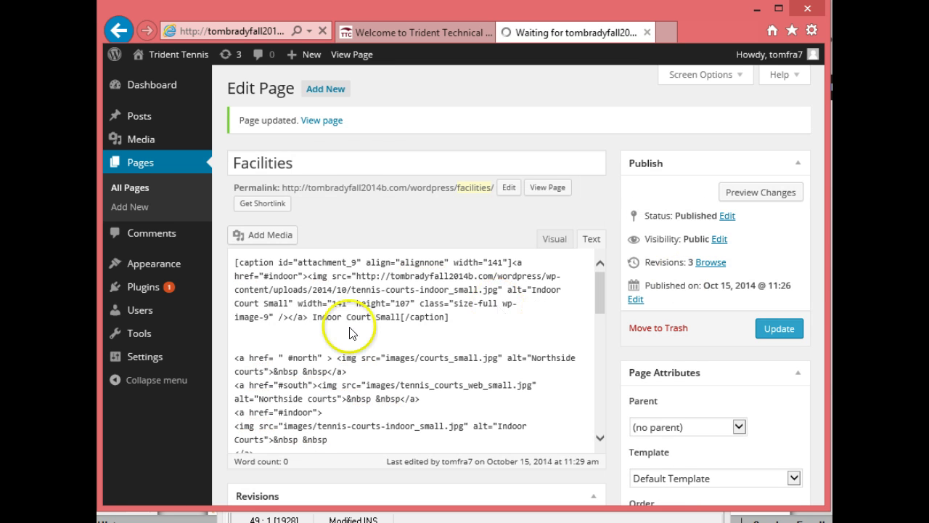
View the published Facilities page and test whether the indoor court image jumps to the Indoor Courts section.
{"action": "left_click", "coordinate": [319, 122]}
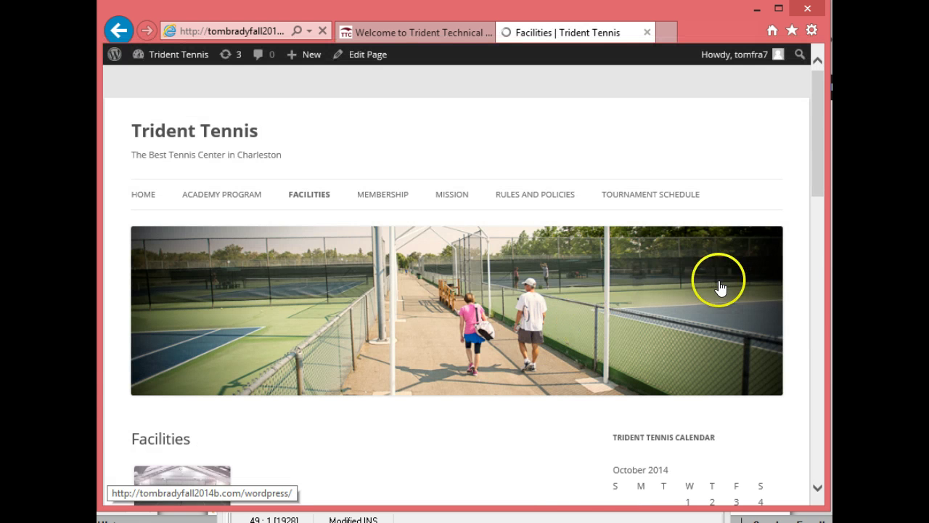
{"action": "left_click_drag", "start_coordinate": [816, 173], "coordinate": [801, 255]}
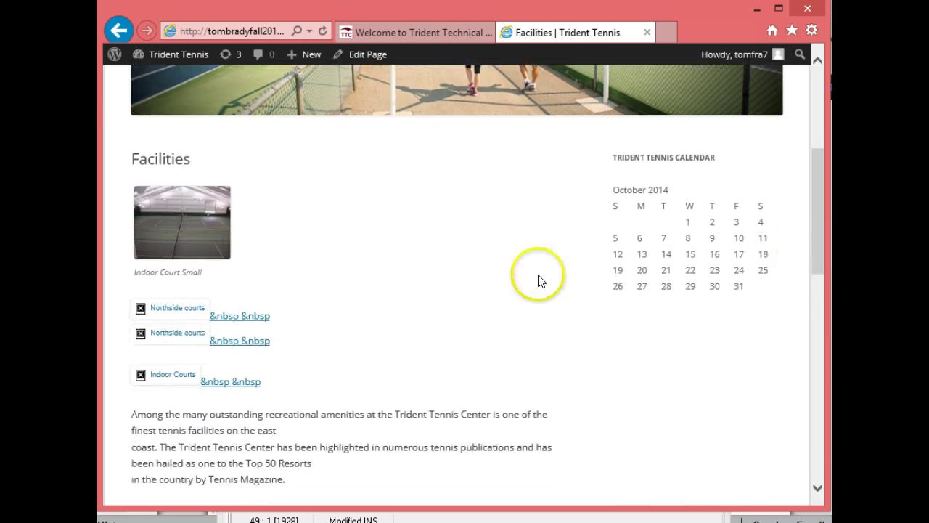
{"action": "left_click", "coordinate": [183, 223]}
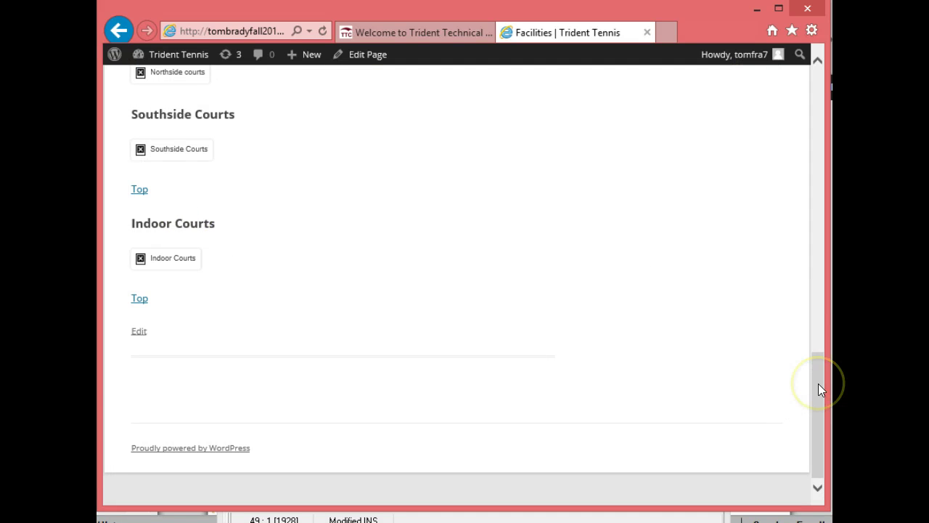
{"action": "left_click_drag", "start_coordinate": [818, 384], "coordinate": [818, 361]}
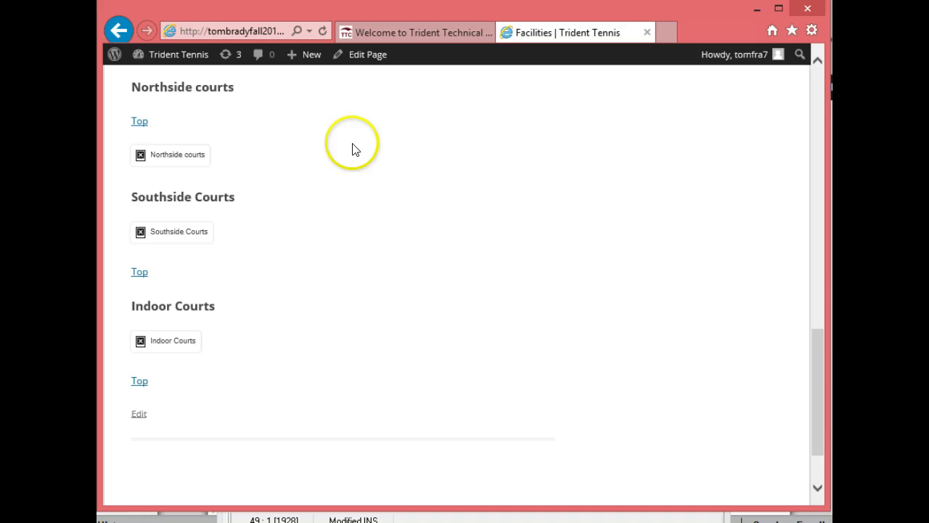
Reopen the Facilities page for editing and insert the South Court Small library image below the indoor court image's caption code.
{"action": "left_click", "coordinate": [367, 55]}
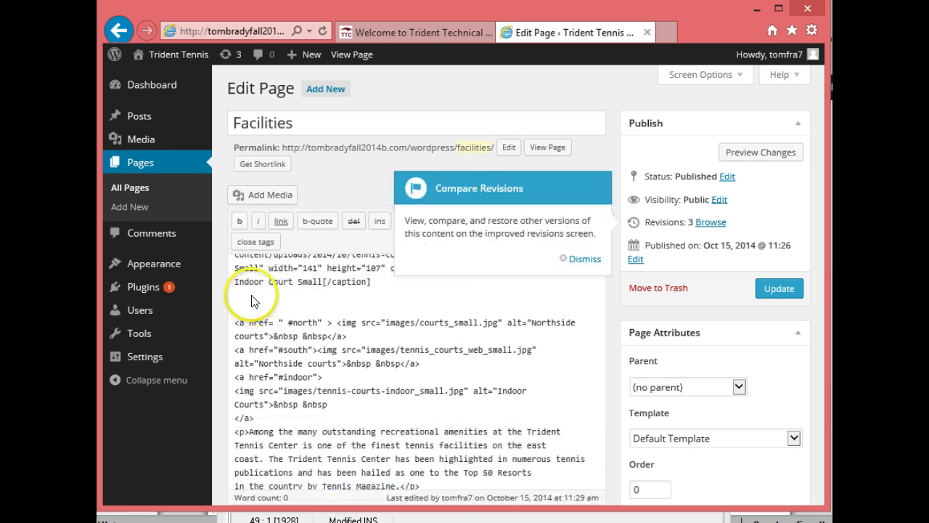
{"action": "scroll", "coordinate": [252, 300], "scroll_direction": "up", "scroll_amount": 1}
{"action": "left_click", "coordinate": [254, 295]}
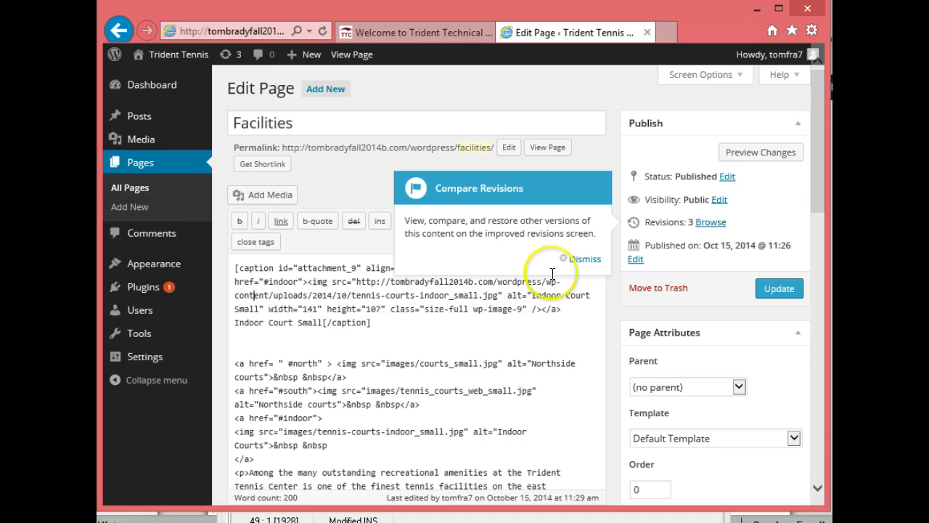
{"action": "left_click", "coordinate": [575, 260]}
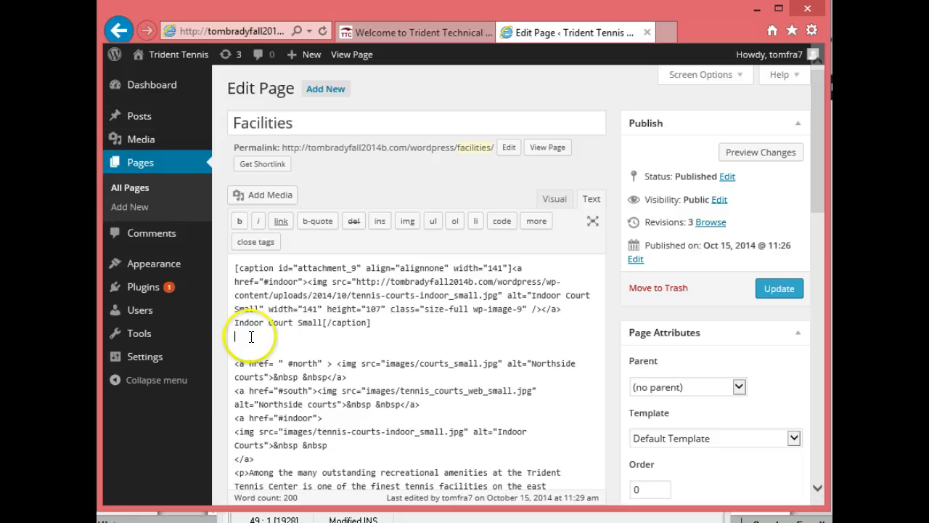
{"action": "key", "text": "Return"}
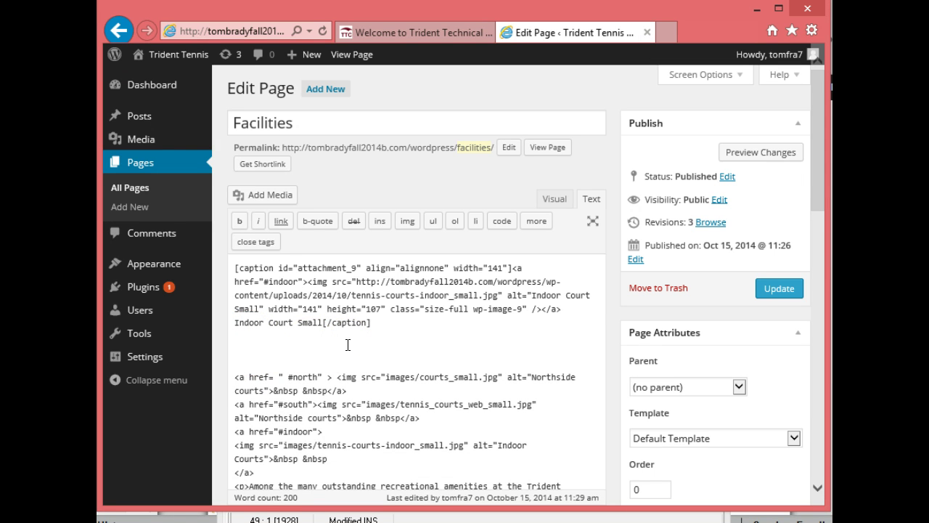
{"action": "left_click", "coordinate": [268, 196]}
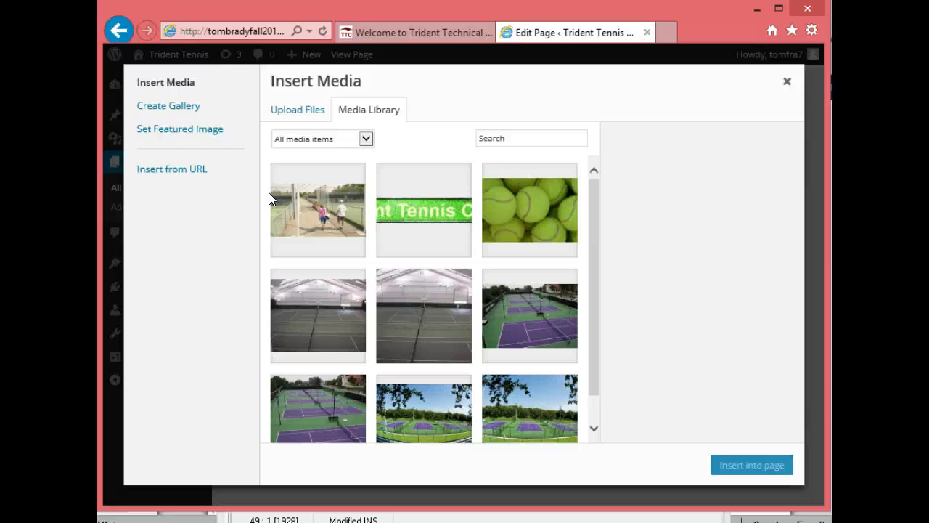
{"action": "left_click", "coordinate": [530, 301]}
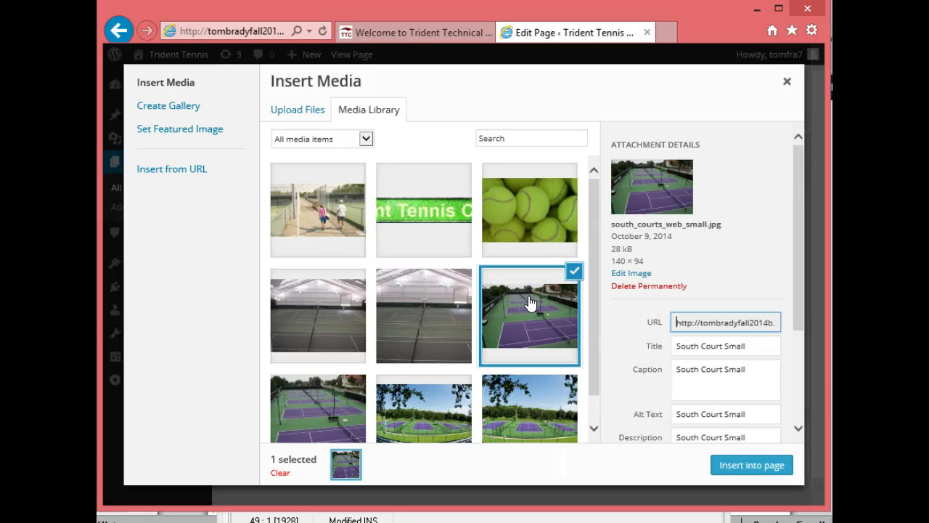
{"action": "left_click", "coordinate": [755, 470]}
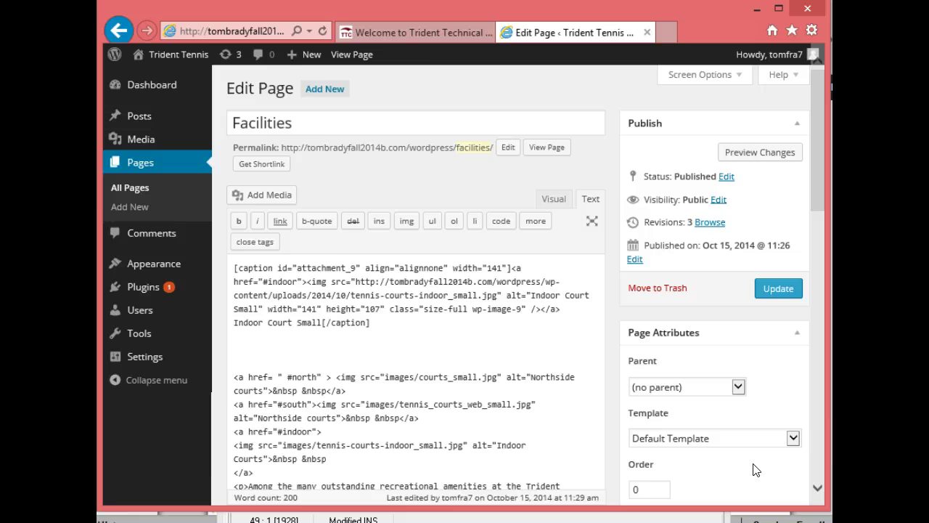
Replace the image URL in the inserted South Court Small image's link href with #south.
{"action": "scroll", "coordinate": [753, 470], "scroll_direction": "down", "scroll_amount": 3}
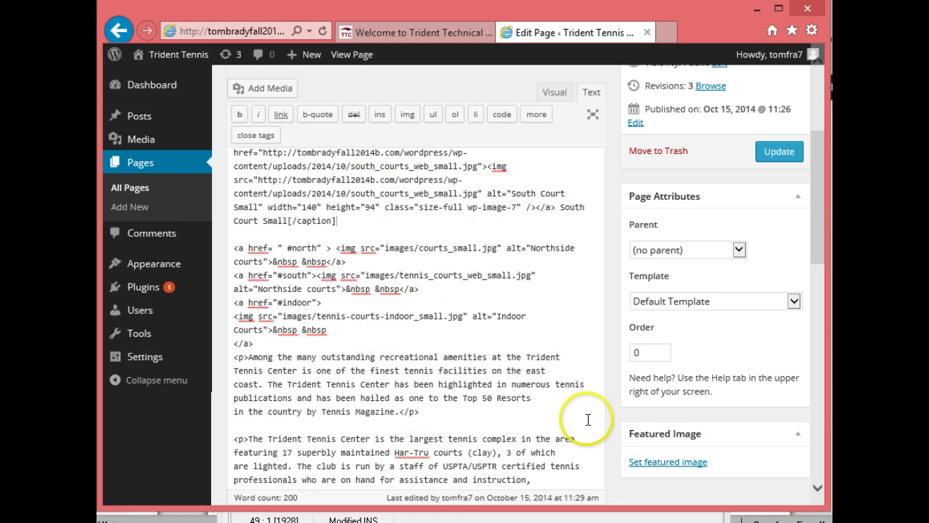
{"action": "left_click_drag", "start_coordinate": [818, 228], "coordinate": [814, 192]}
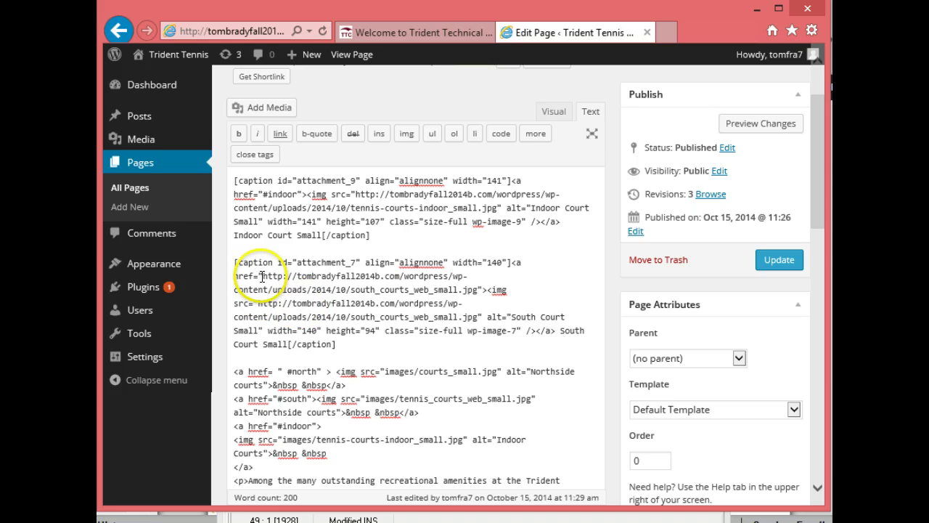
{"action": "left_click_drag", "start_coordinate": [262, 276], "coordinate": [470, 290]}
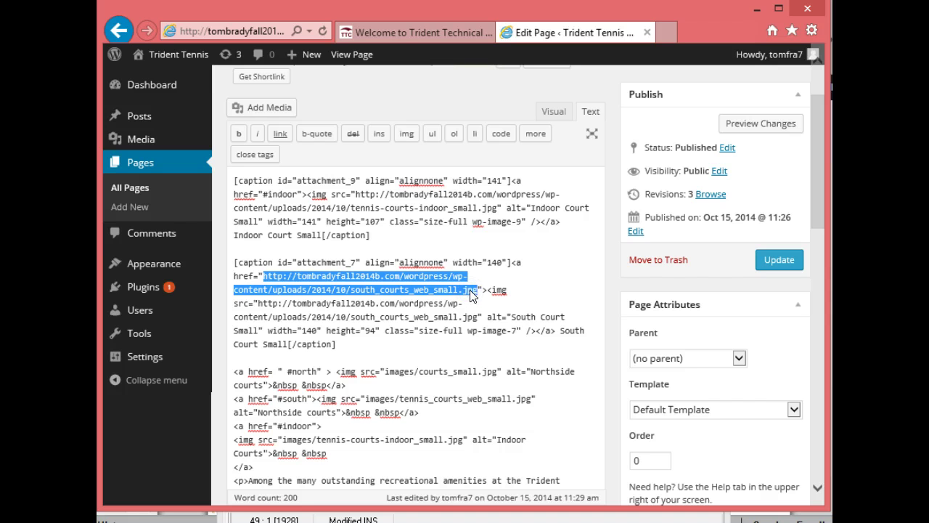
{"action": "type", "text": "#"}
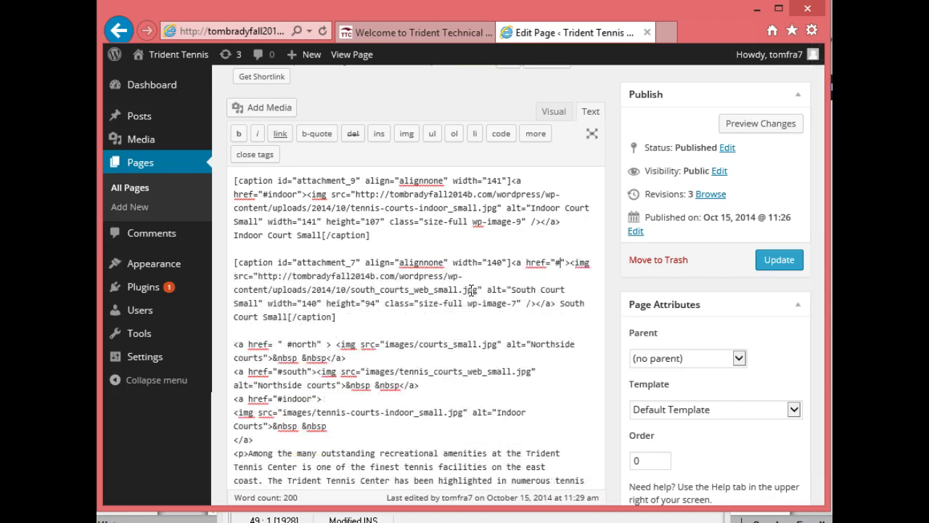
{"action": "type", "text": "s"}
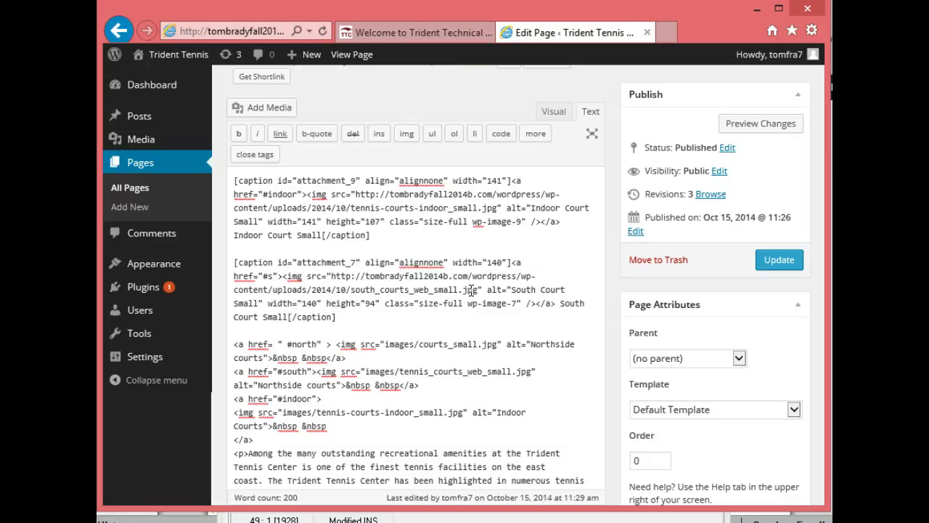
{"action": "type", "text": "outh"}
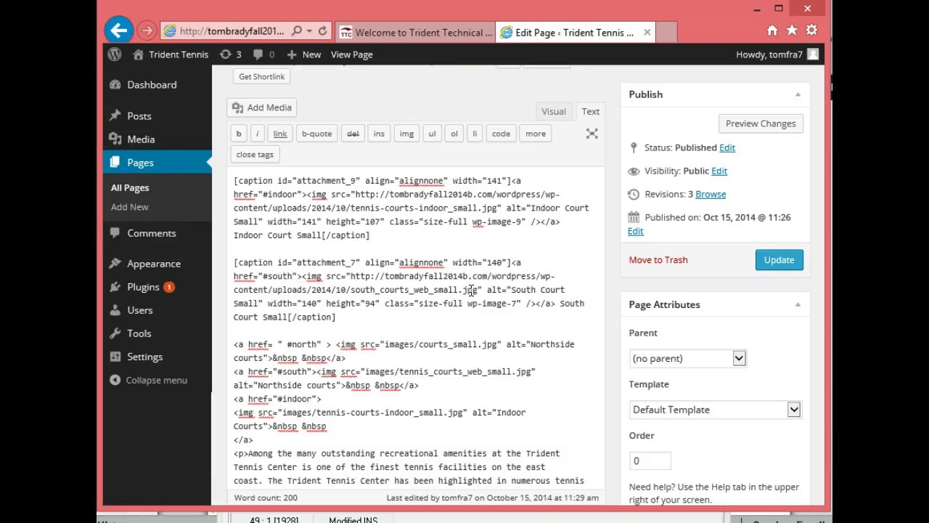
Add blank lines after the South Court Small caption code and insert the North Court Small library image there.
{"action": "left_click", "coordinate": [405, 315]}
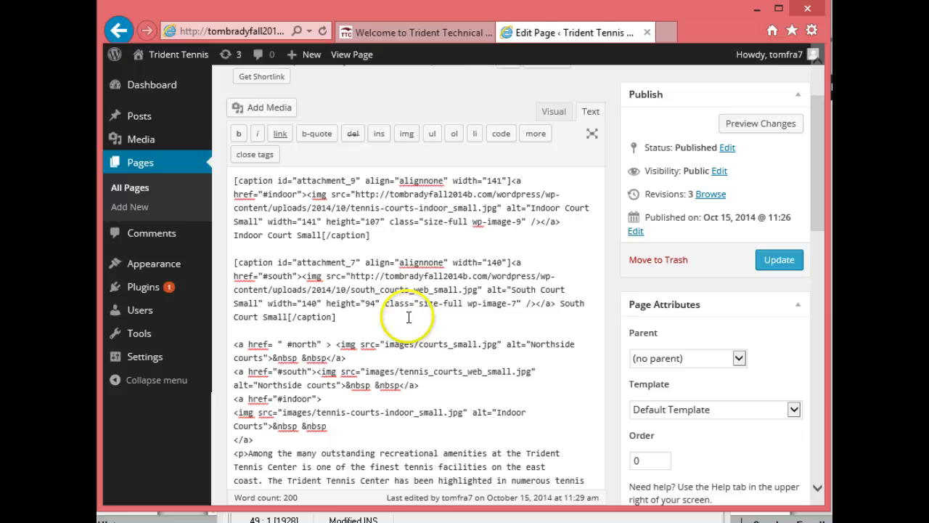
{"action": "left_click", "coordinate": [371, 342]}
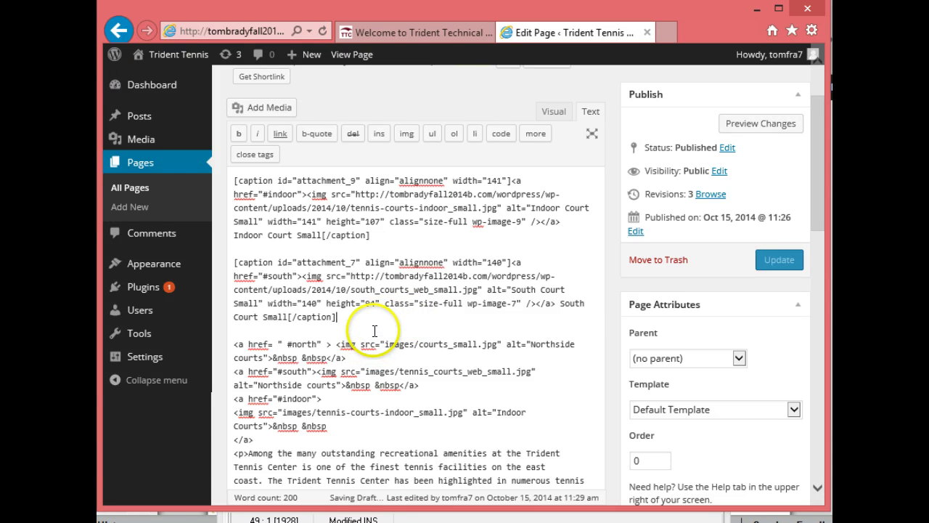
{"action": "key", "text": "Return"}
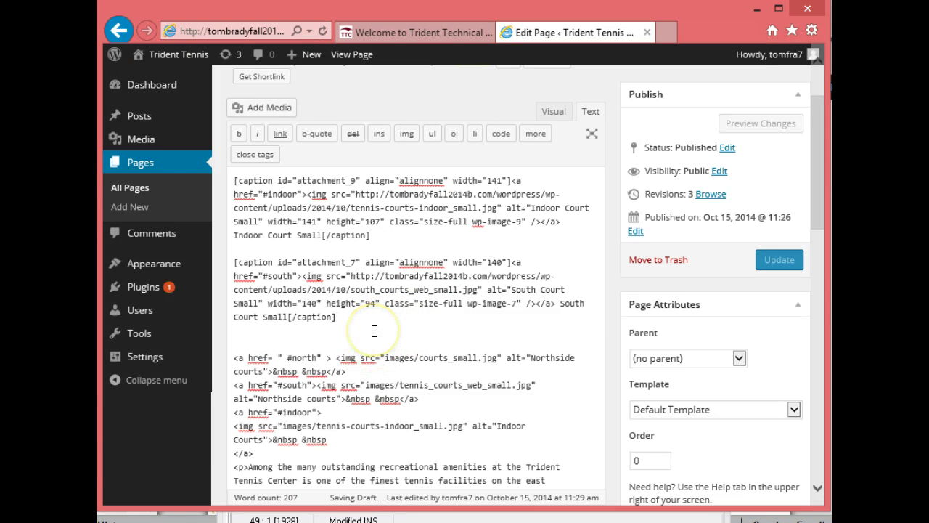
{"action": "key", "text": "Return"}
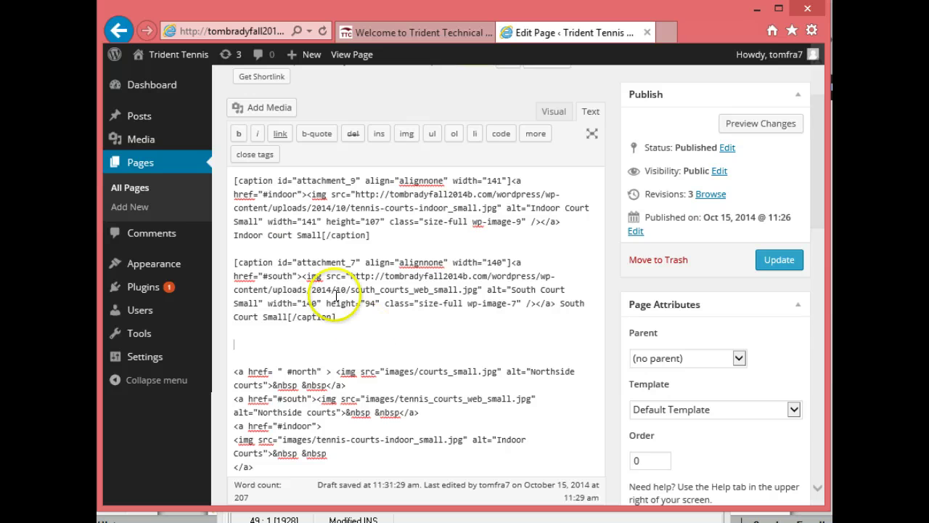
{"action": "left_click", "coordinate": [270, 114]}
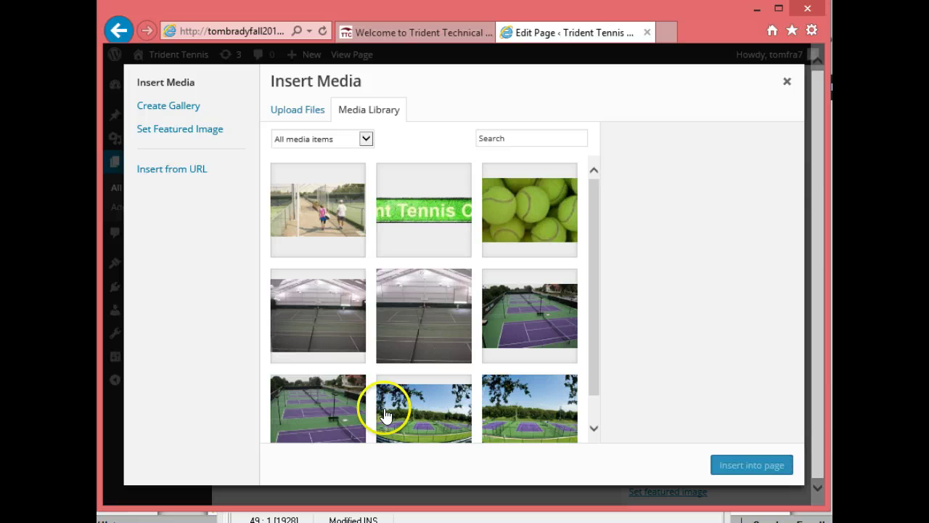
{"action": "left_click", "coordinate": [421, 426]}
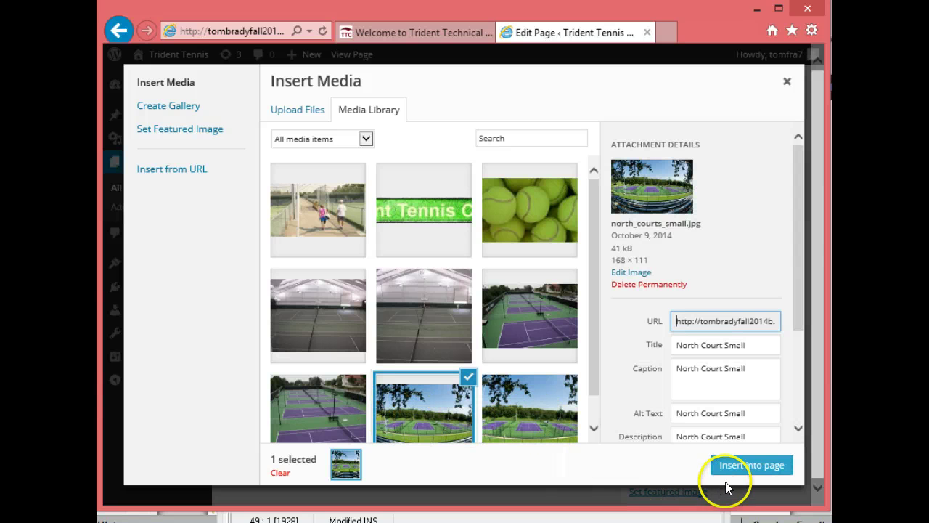
{"action": "left_click", "coordinate": [757, 469]}
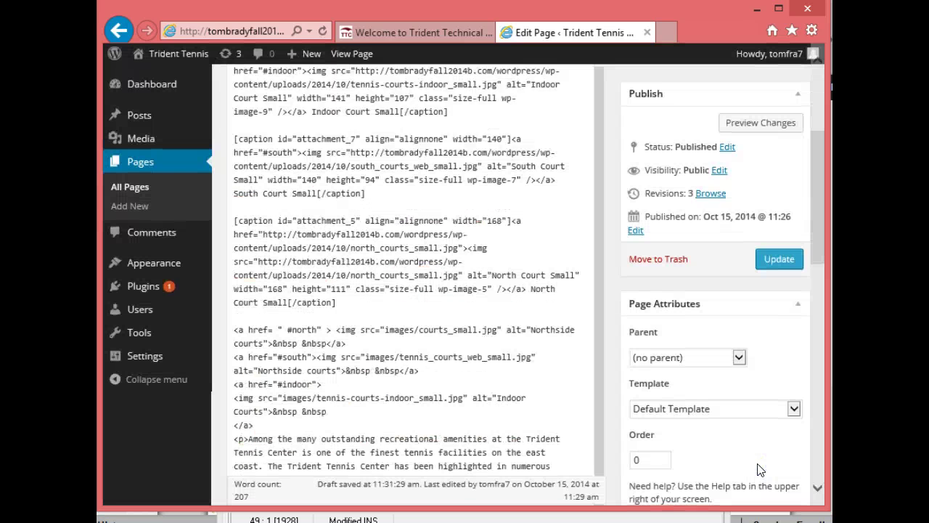
Replace the image URL in the inserted North Court Small image's link href with #north.
{"action": "left_click", "coordinate": [523, 338]}
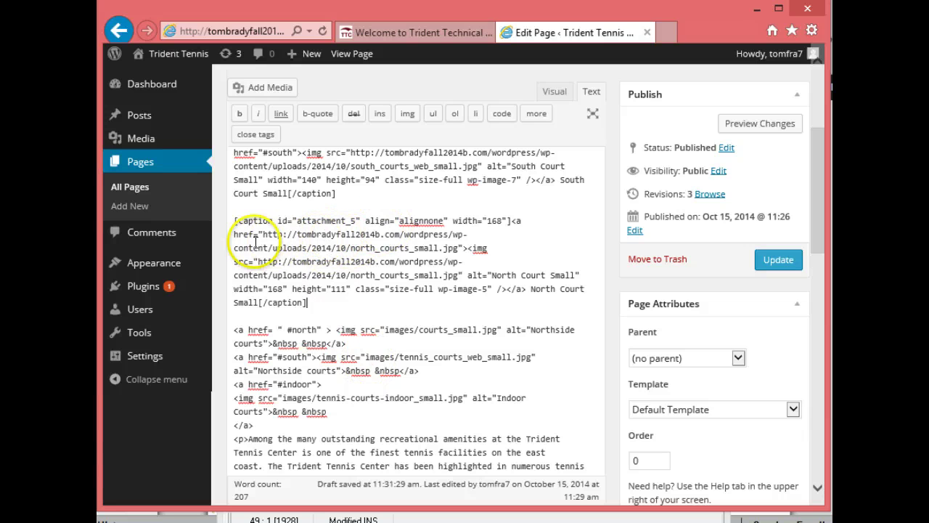
{"action": "left_click_drag", "start_coordinate": [262, 235], "coordinate": [452, 248]}
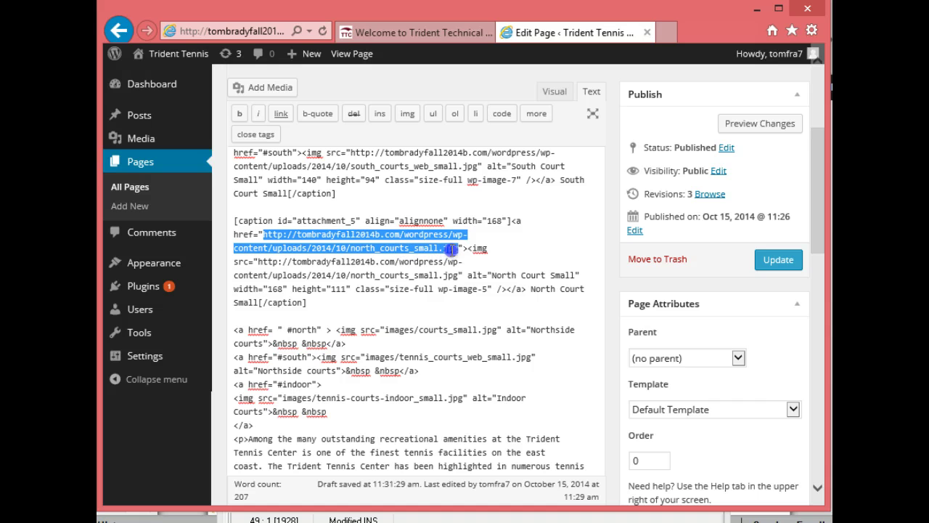
{"action": "left_click", "coordinate": [453, 249]}
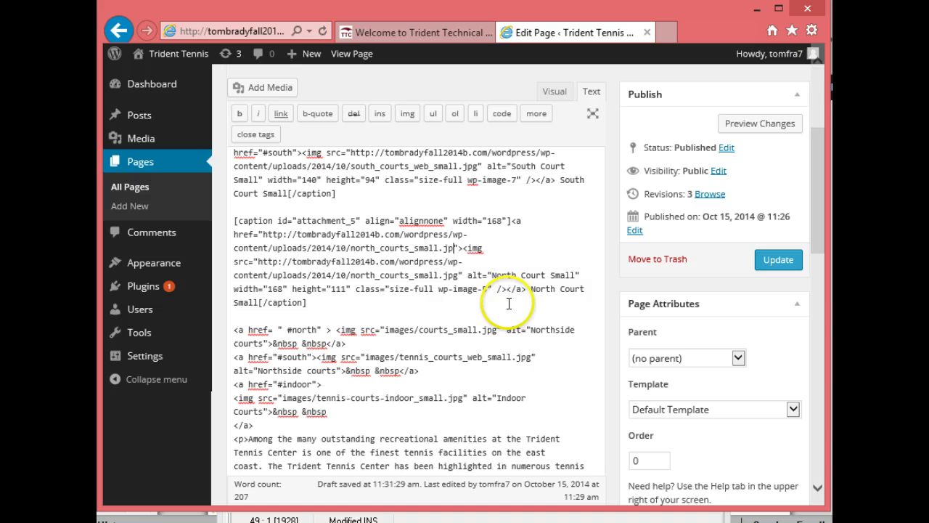
{"action": "left_click_drag", "start_coordinate": [453, 248], "coordinate": [264, 234]}
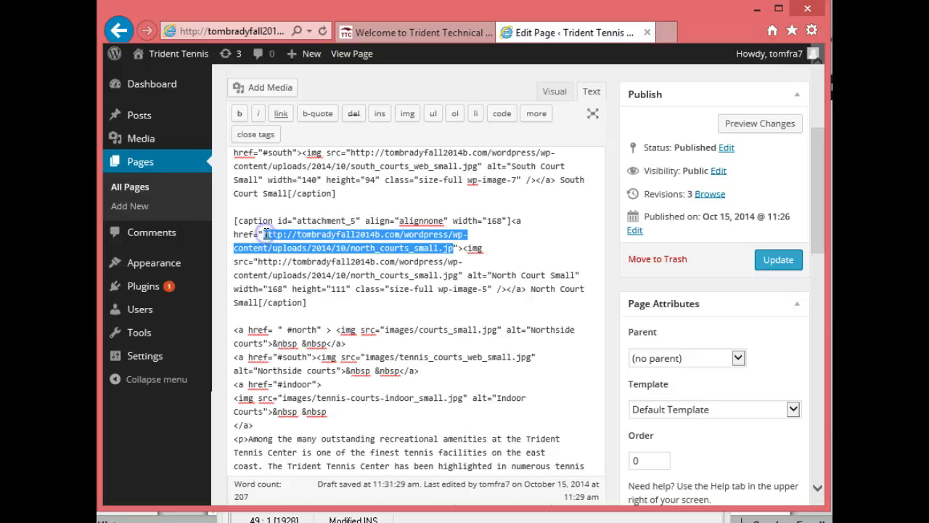
{"action": "key", "text": "Delete"}
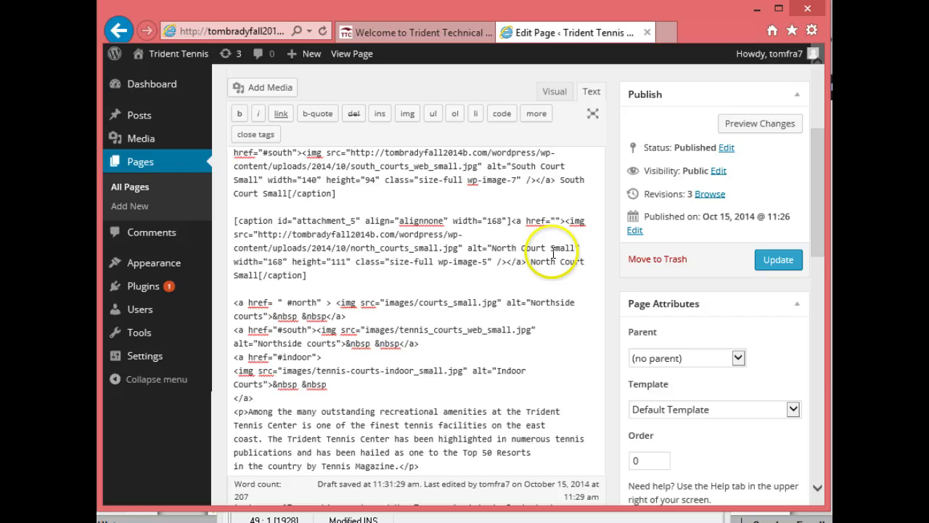
{"action": "left_click", "coordinate": [557, 223]}
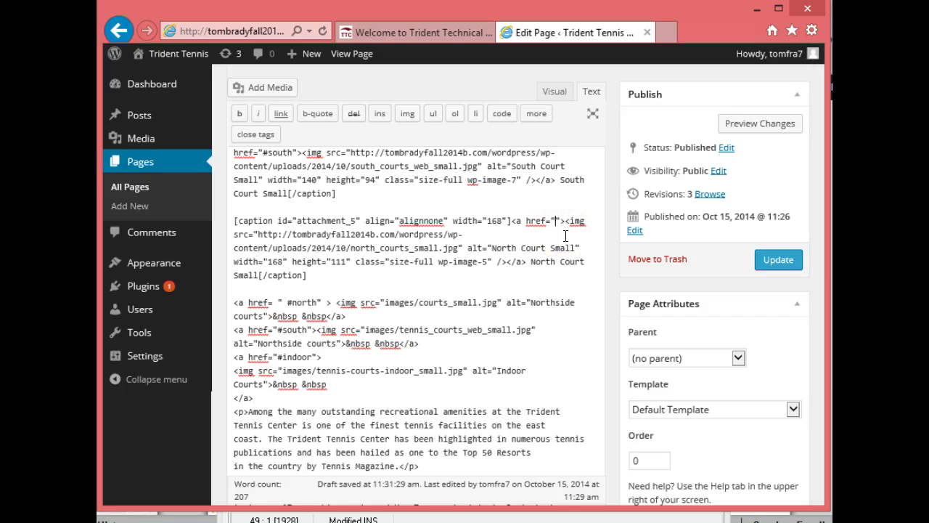
{"action": "type", "text": "#no"}
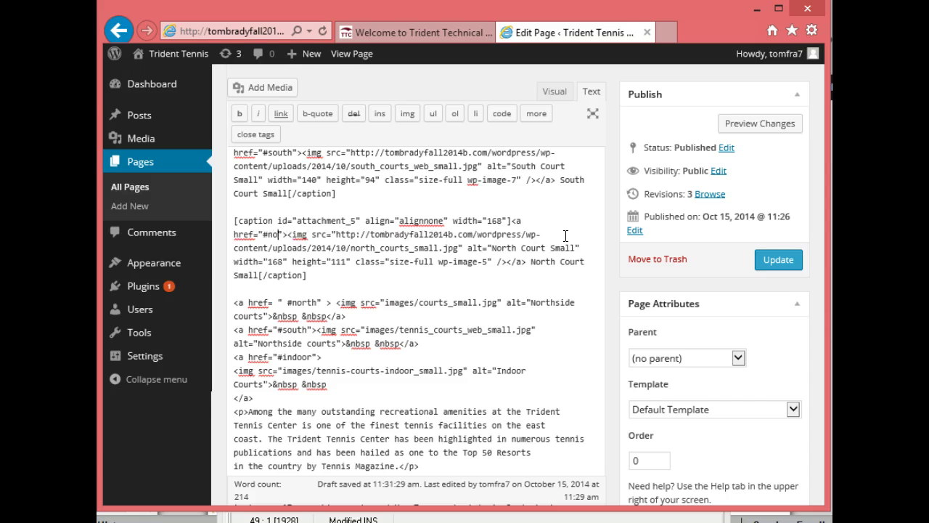
{"action": "type", "text": "rth"}
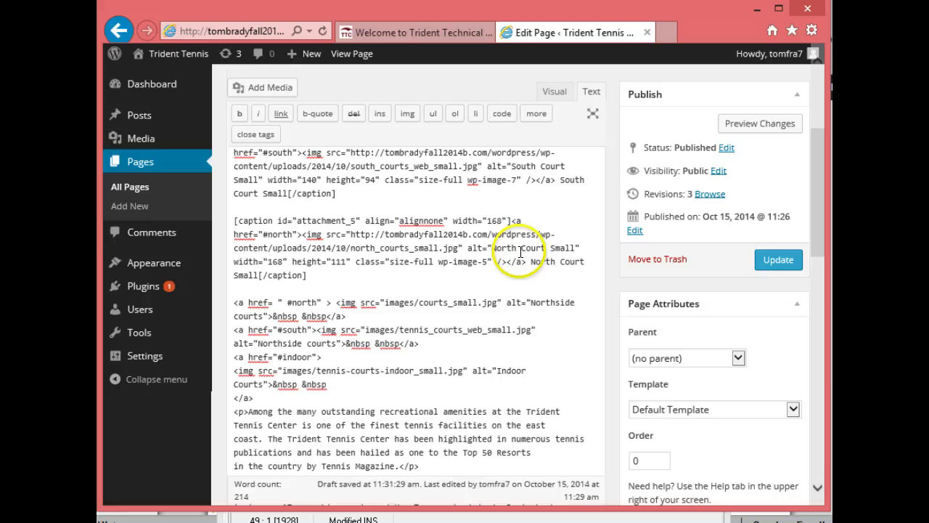
Delete the old north, south and indoor thumbnail link code between the North Court Small caption and the first paragraph.
{"action": "left_click_drag", "start_coordinate": [818, 224], "coordinate": [822, 252]}
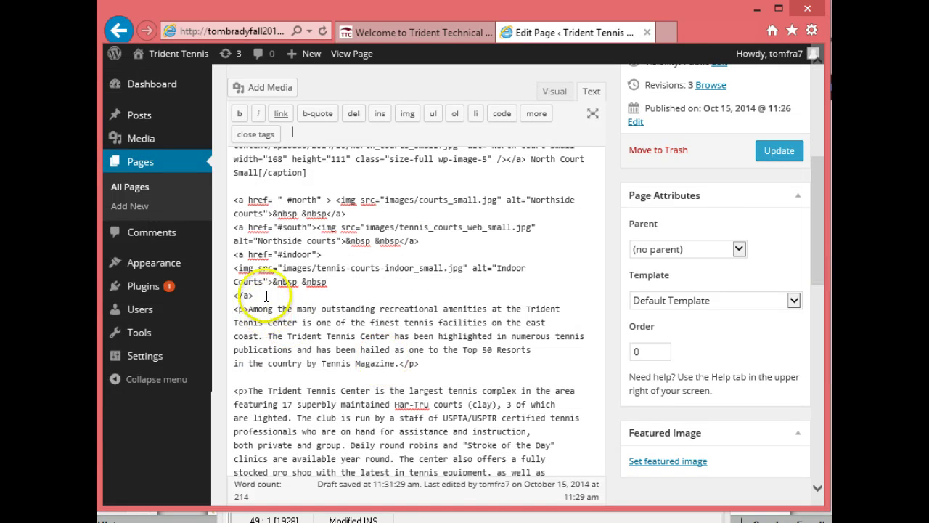
{"action": "left_click_drag", "start_coordinate": [250, 296], "coordinate": [220, 200]}
{"action": "left_click", "coordinate": [367, 239]}
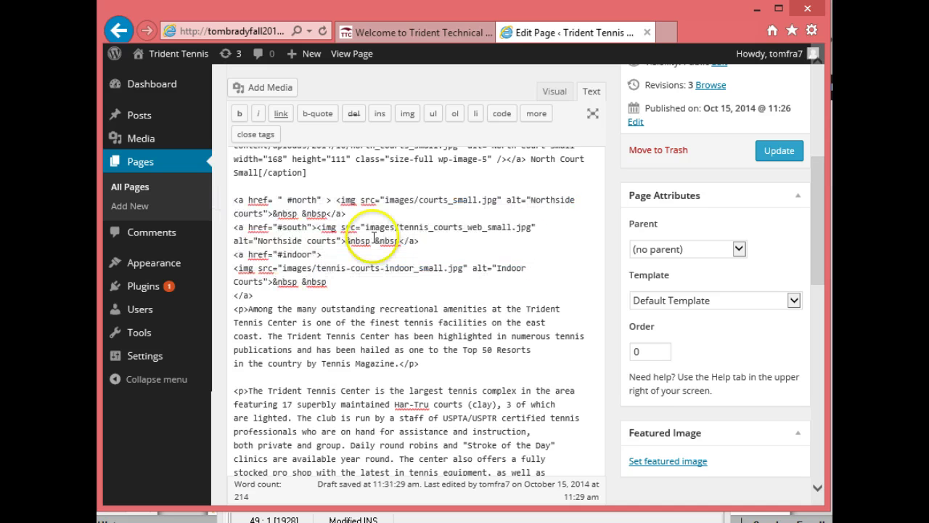
{"action": "left_click_drag", "start_coordinate": [254, 296], "coordinate": [227, 204]}
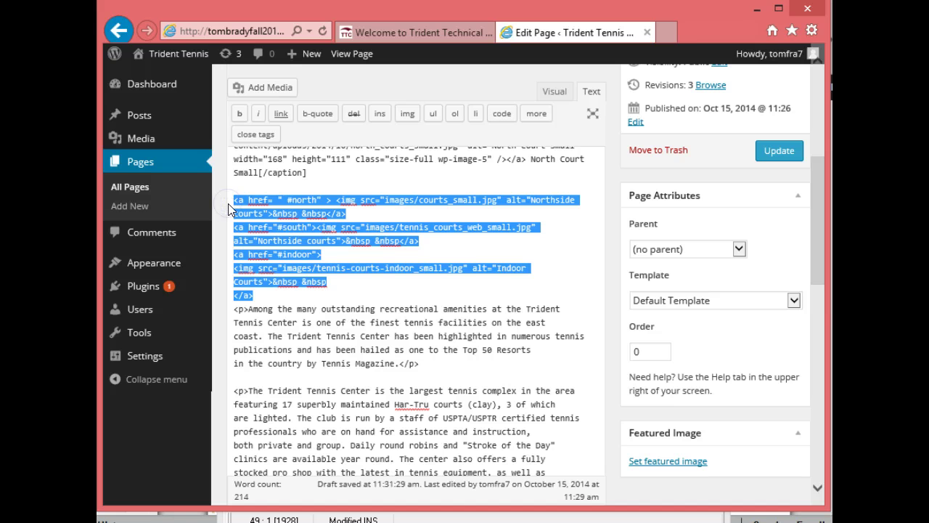
{"action": "key", "text": "Delete"}
{"action": "key", "text": "Delete"}
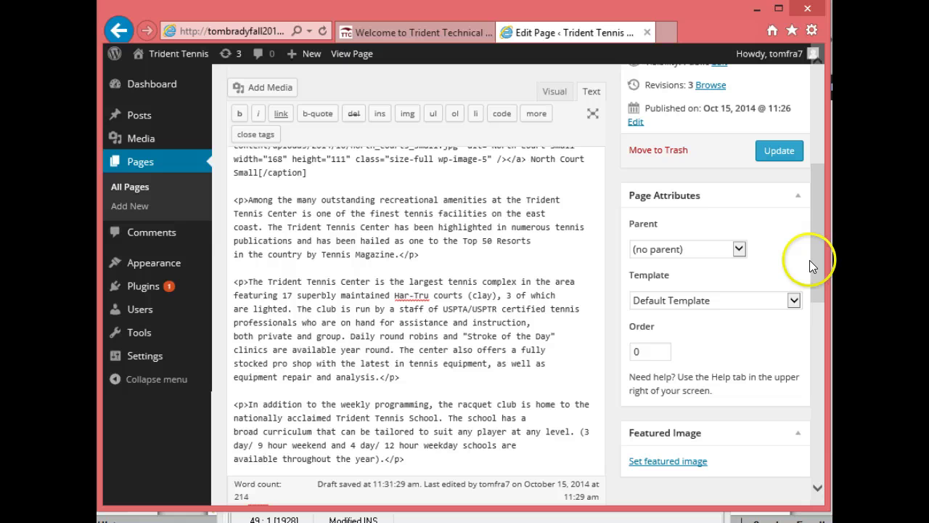
Replace the broken courts.jpg image tag in the Northside courts section with the full-size North Court library image, north_courts.jpg.
{"action": "left_click_drag", "start_coordinate": [816, 257], "coordinate": [830, 342]}
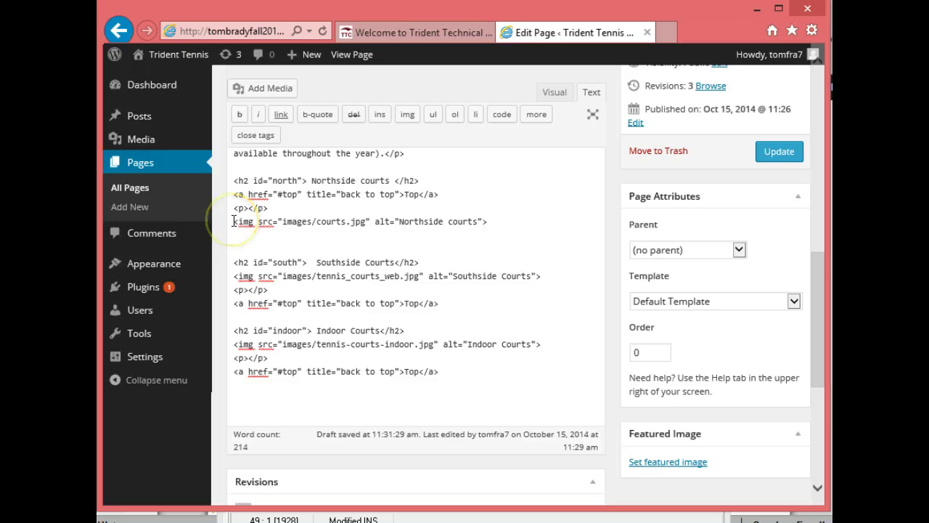
{"action": "left_click_drag", "start_coordinate": [234, 221], "coordinate": [479, 221]}
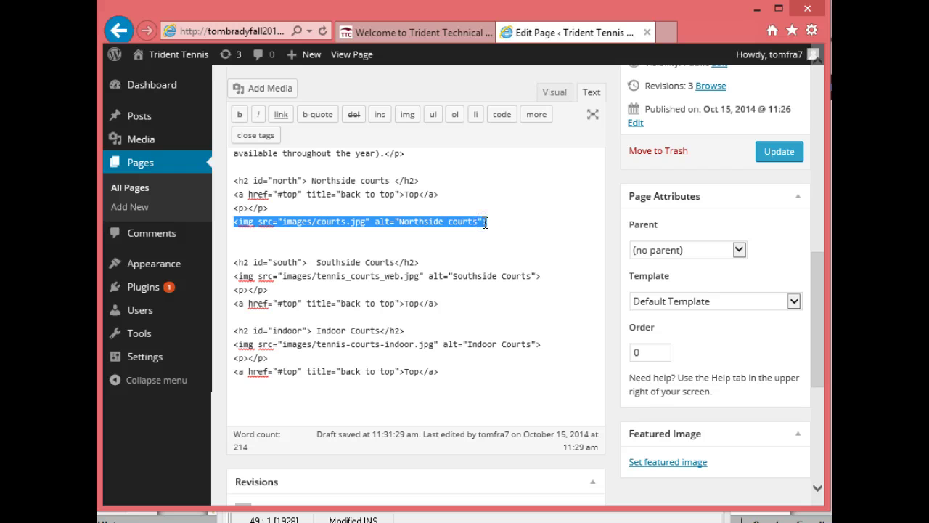
{"action": "key", "text": "ctrl+x"}
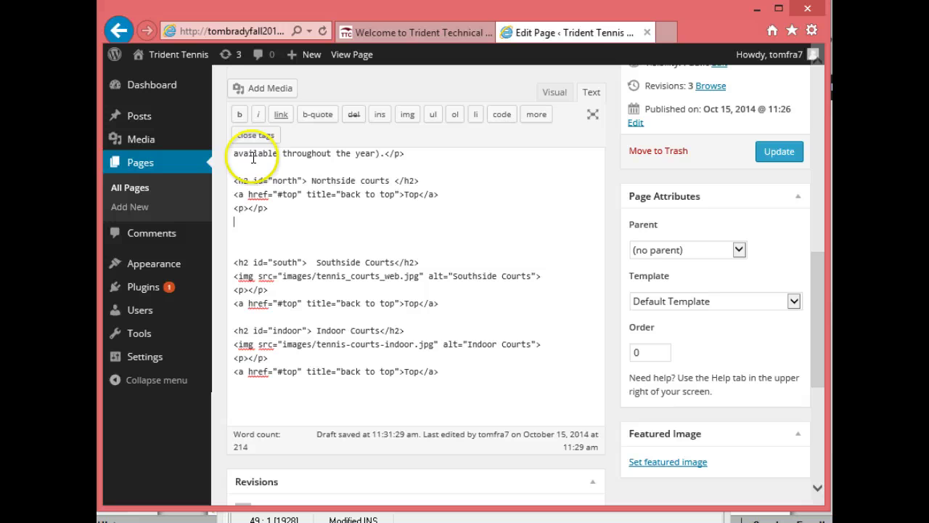
{"action": "left_click", "coordinate": [260, 94]}
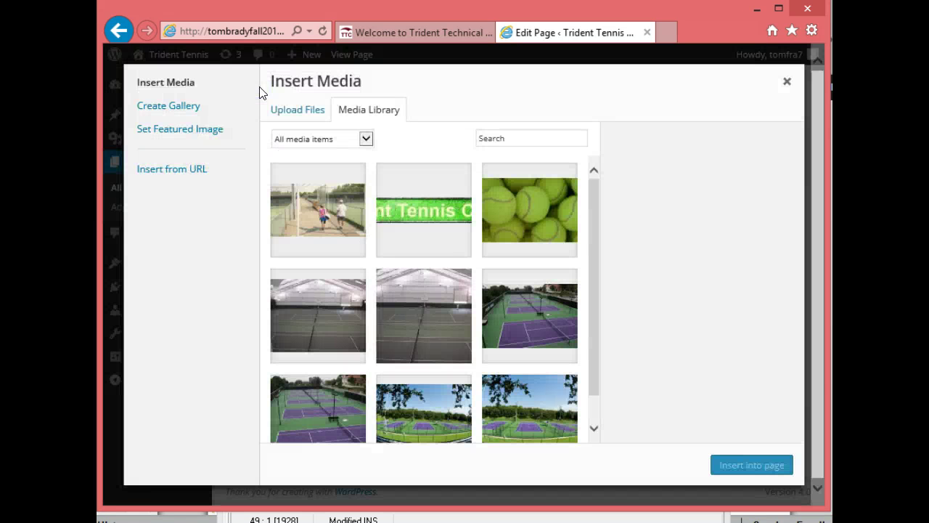
{"action": "left_click", "coordinate": [448, 327]}
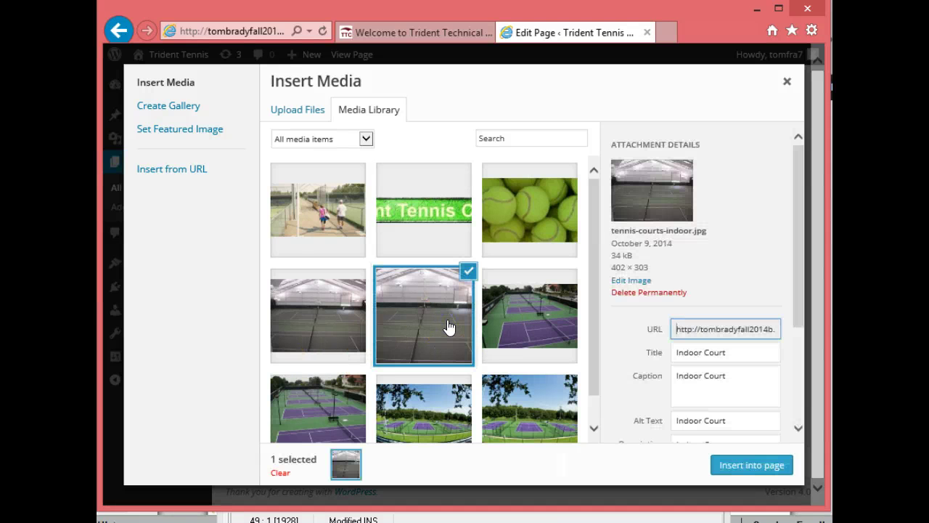
{"action": "left_click", "coordinate": [317, 414]}
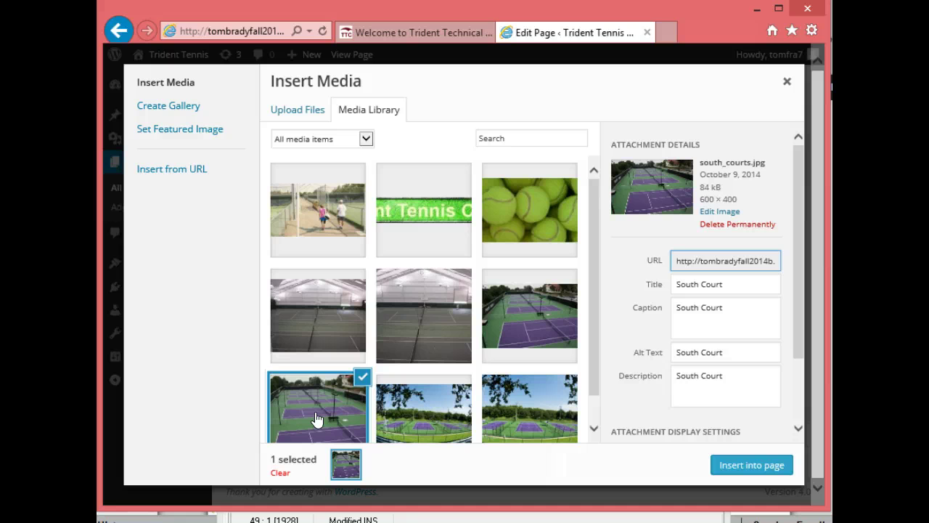
{"action": "left_click", "coordinate": [533, 421]}
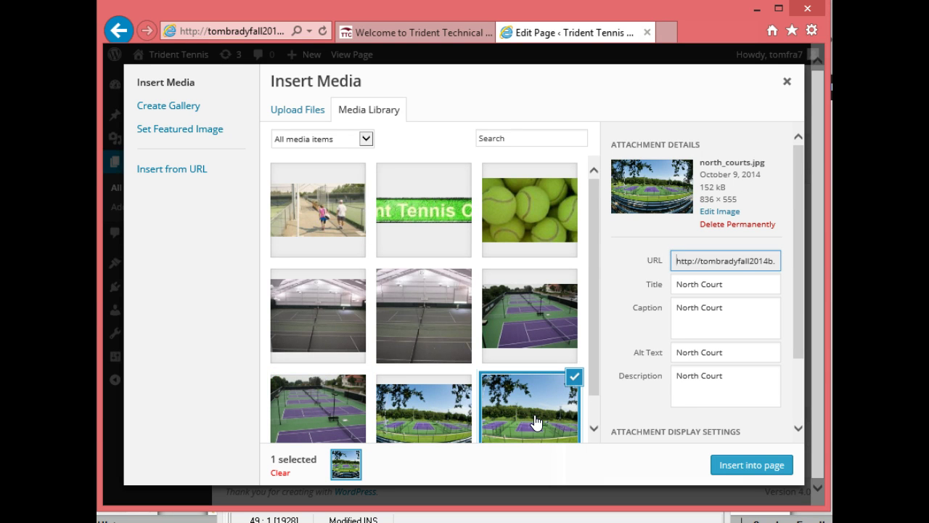
{"action": "left_click", "coordinate": [734, 468]}
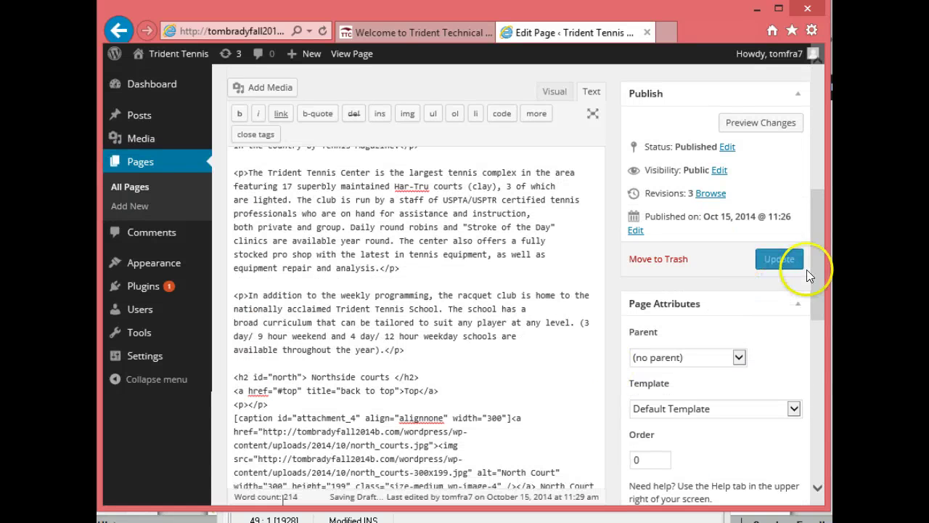
Remove the extra blank line between the North Court caption code and the Southside Courts heading.
{"action": "left_click_drag", "start_coordinate": [816, 238], "coordinate": [819, 284]}
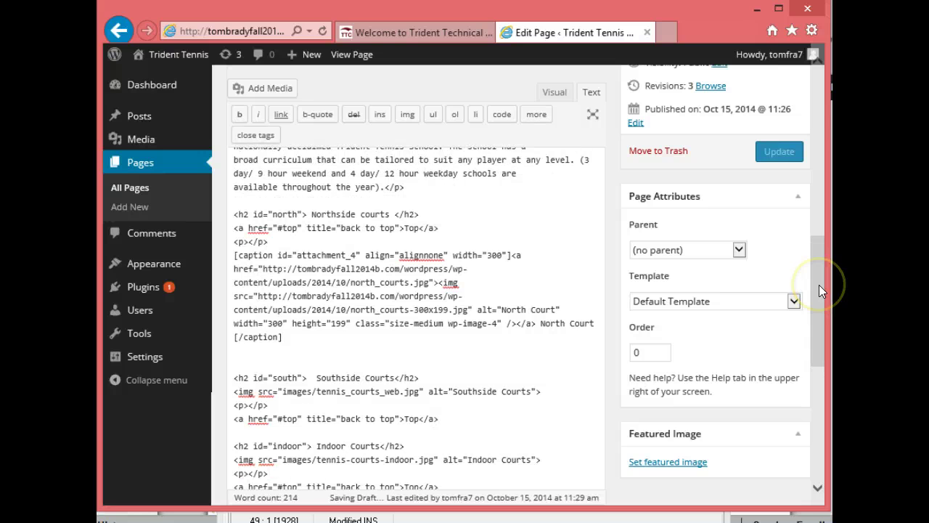
{"action": "left_click", "coordinate": [307, 347]}
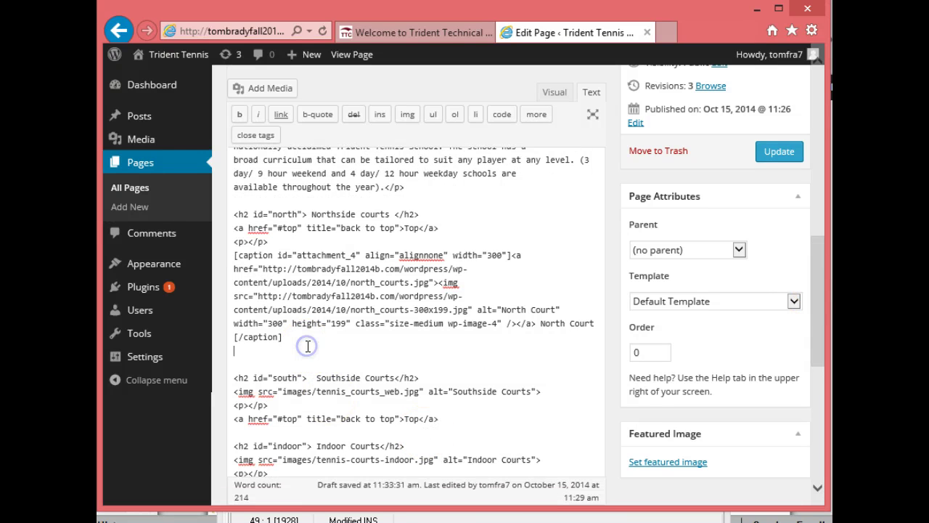
{"action": "key", "text": "Delete"}
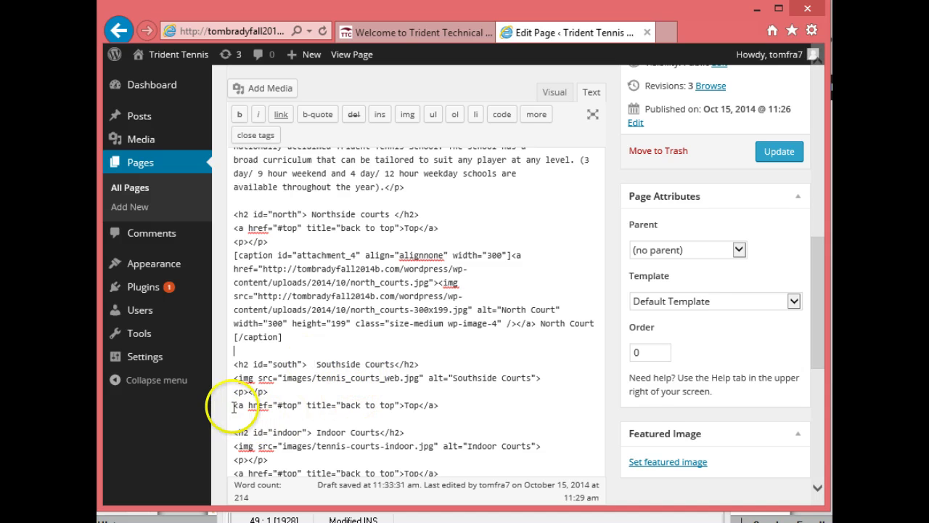
{"action": "left_click_drag", "start_coordinate": [234, 405], "coordinate": [299, 406]}
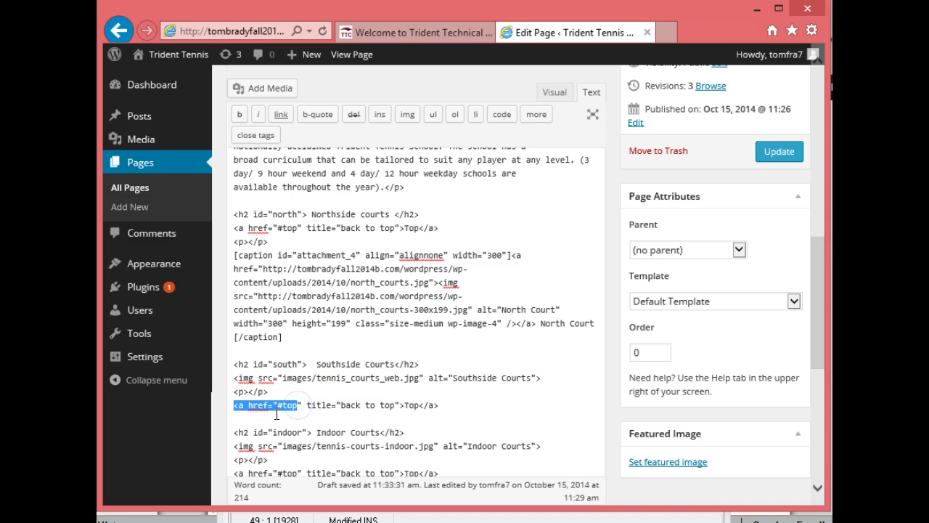
{"action": "left_click", "coordinate": [281, 411]}
{"action": "left_click", "coordinate": [234, 434]}
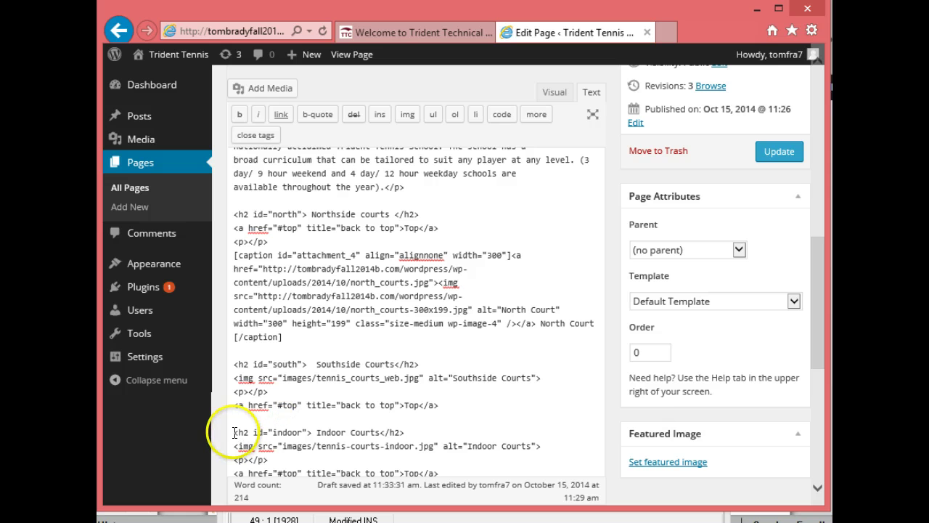
{"action": "left_click", "coordinate": [298, 415]}
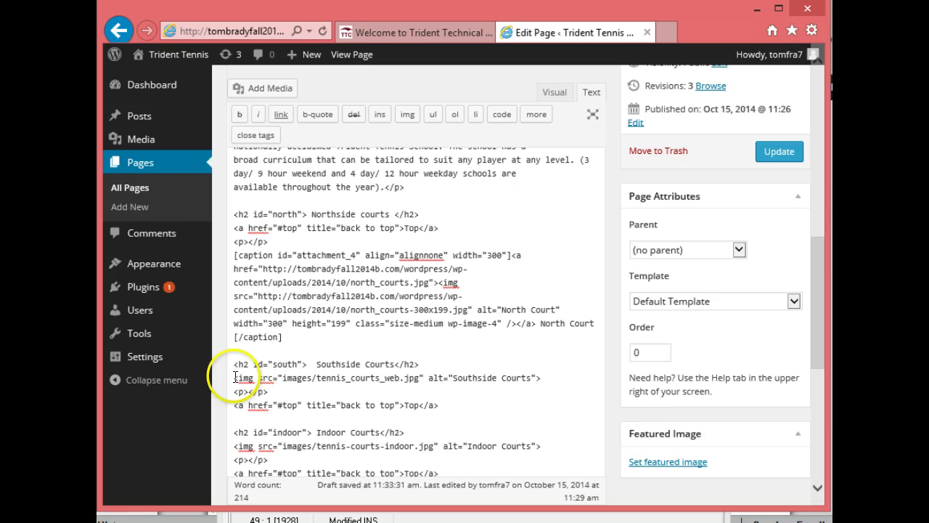
Replace the broken tennis_courts_web.jpg image tag under the Southside Courts heading with the South Court library image, south_courts.jpg.
{"action": "mouse_move", "coordinate": [234, 378]}
{"action": "left_mouse_down"}
{"action": "mouse_move", "coordinate": [543, 380]}
{"action": "mouse_move", "coordinate": [415, 405]}
{"action": "mouse_move", "coordinate": [315, 364]}
{"action": "mouse_move", "coordinate": [239, 377]}
{"action": "left_mouse_up"}
{"action": "left_click", "coordinate": [544, 380]}
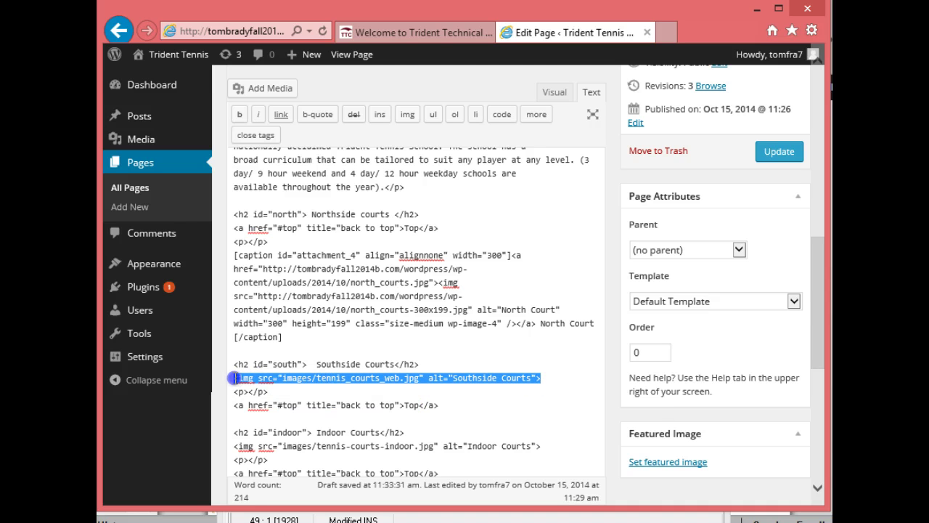
{"action": "key", "text": "Delete"}
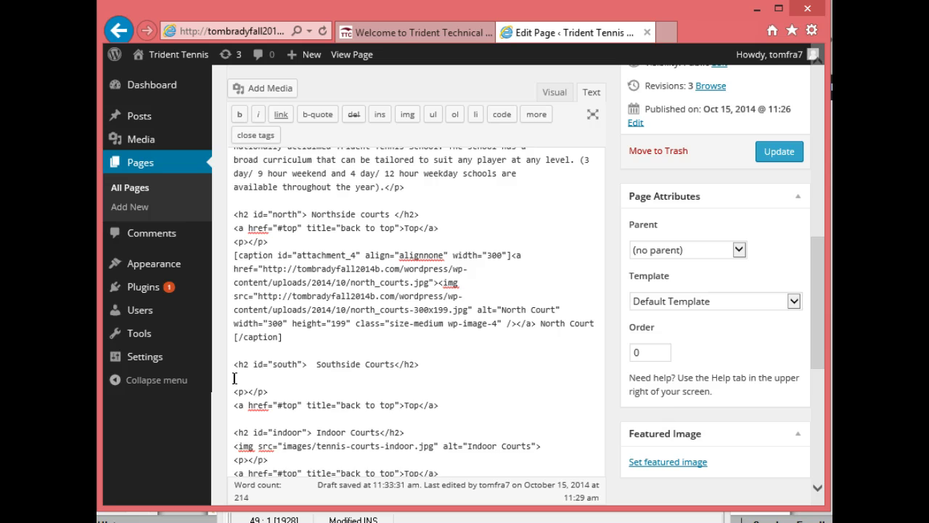
{"action": "key", "text": "Return"}
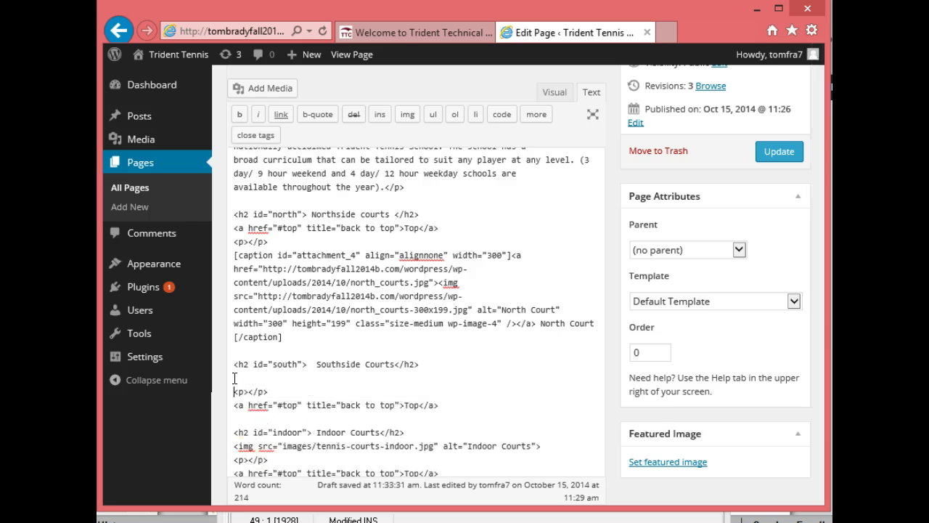
{"action": "left_click", "coordinate": [249, 377]}
{"action": "left_click", "coordinate": [253, 88]}
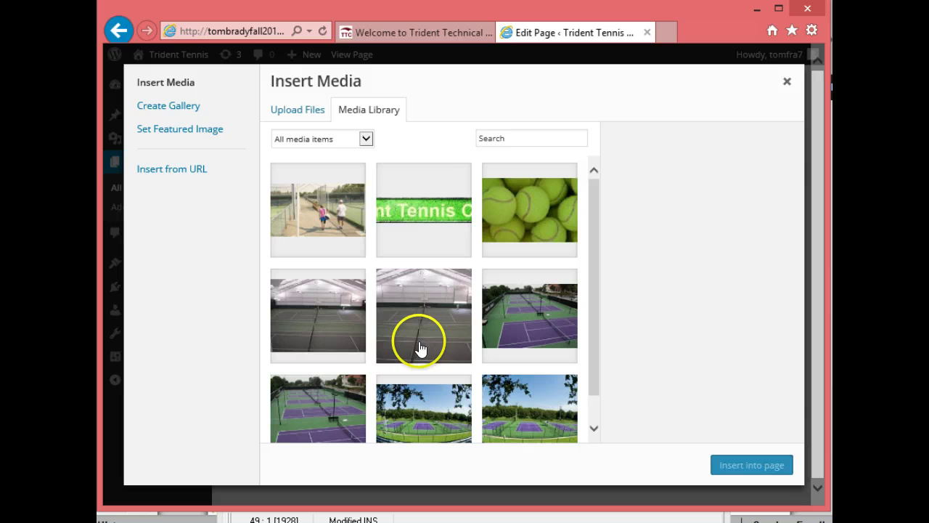
{"action": "left_click", "coordinate": [320, 403]}
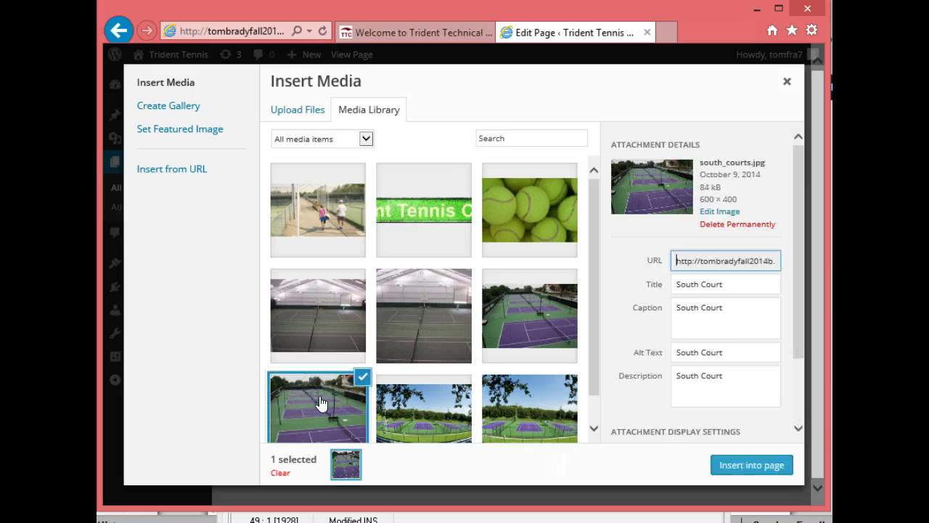
{"action": "left_click", "coordinate": [764, 466]}
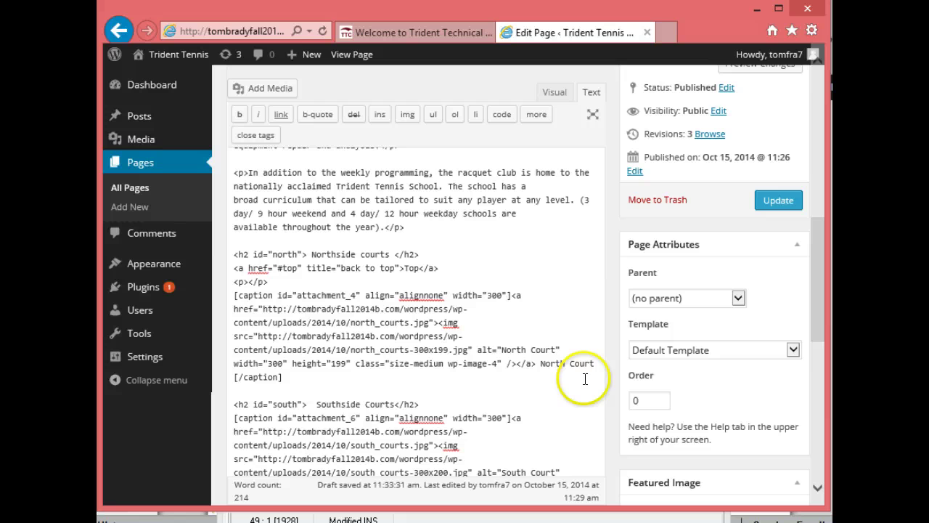
Replace the broken image tag under the Indoor Courts heading with the Indoor Court library image, tennis-courts-indoor.jpg.
{"action": "left_click_drag", "start_coordinate": [815, 263], "coordinate": [826, 329]}
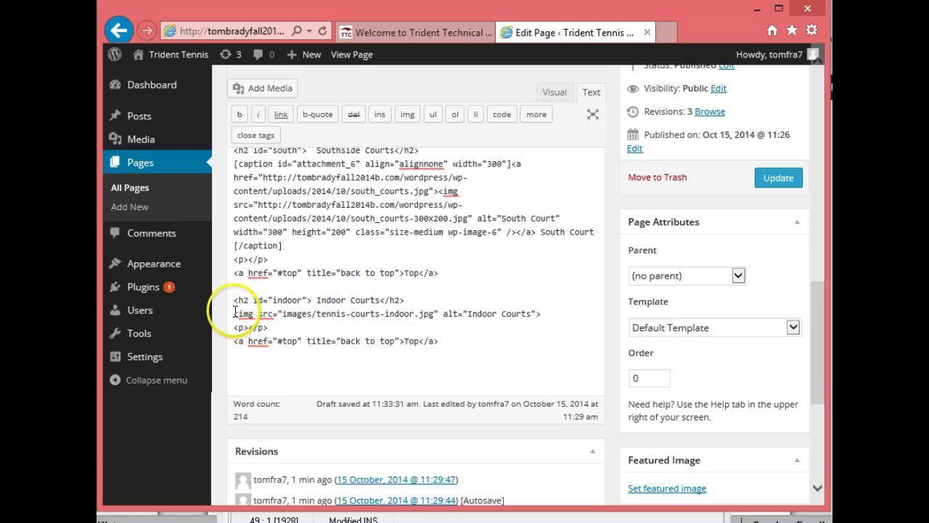
{"action": "left_click_drag", "start_coordinate": [234, 314], "coordinate": [534, 316]}
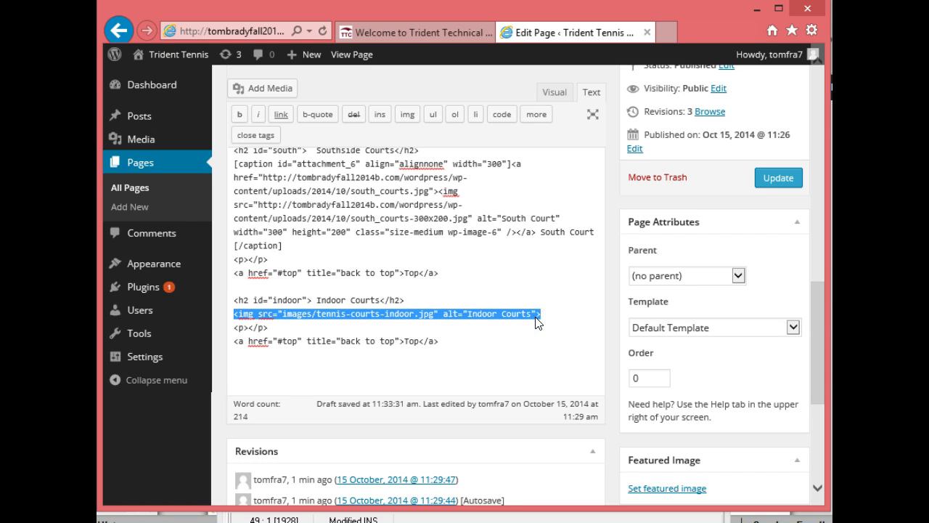
{"action": "key", "text": "Delete"}
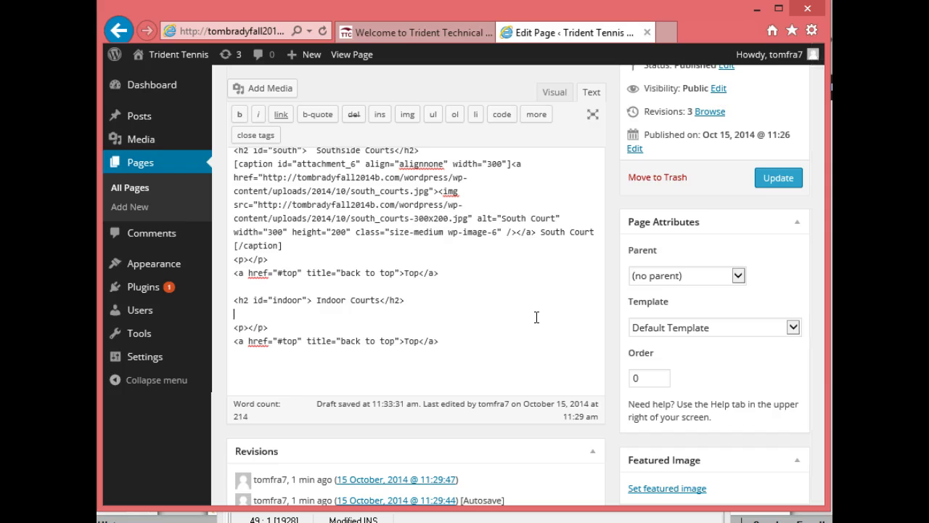
{"action": "left_click", "coordinate": [276, 92]}
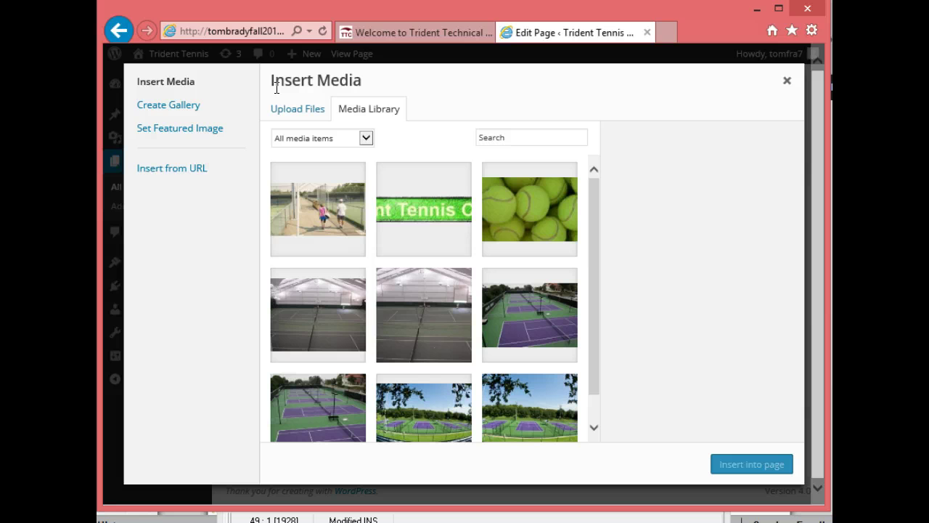
{"action": "left_click", "coordinate": [429, 332]}
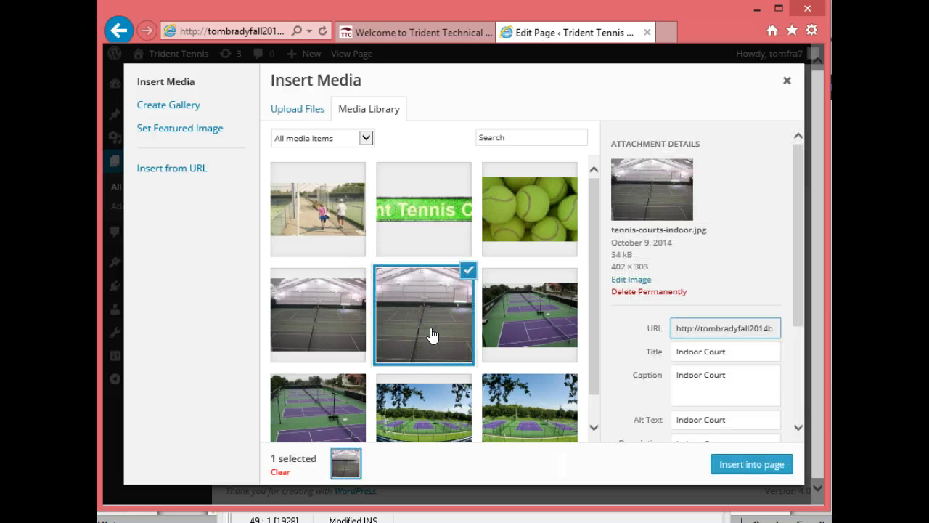
{"action": "left_click", "coordinate": [768, 464]}
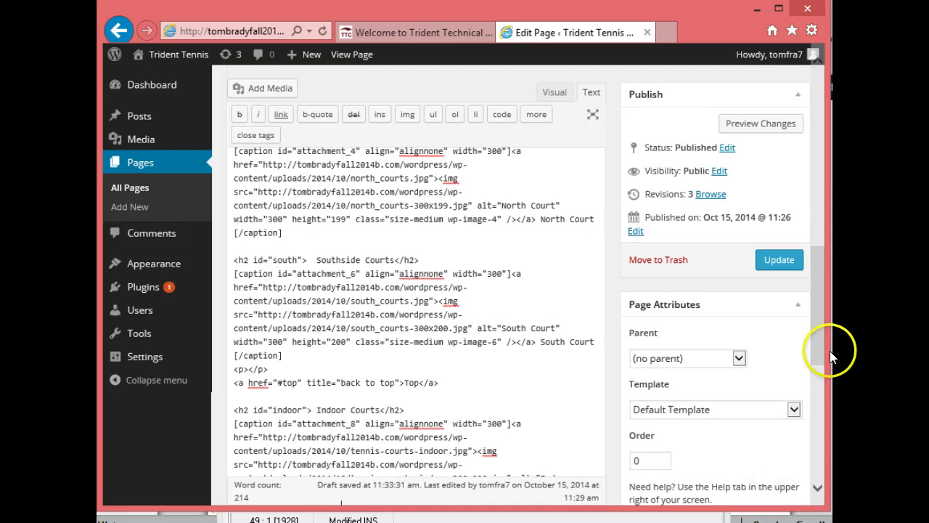
Update the published Facilities page with the edited image code.
{"action": "left_click_drag", "start_coordinate": [816, 338], "coordinate": [808, 153]}
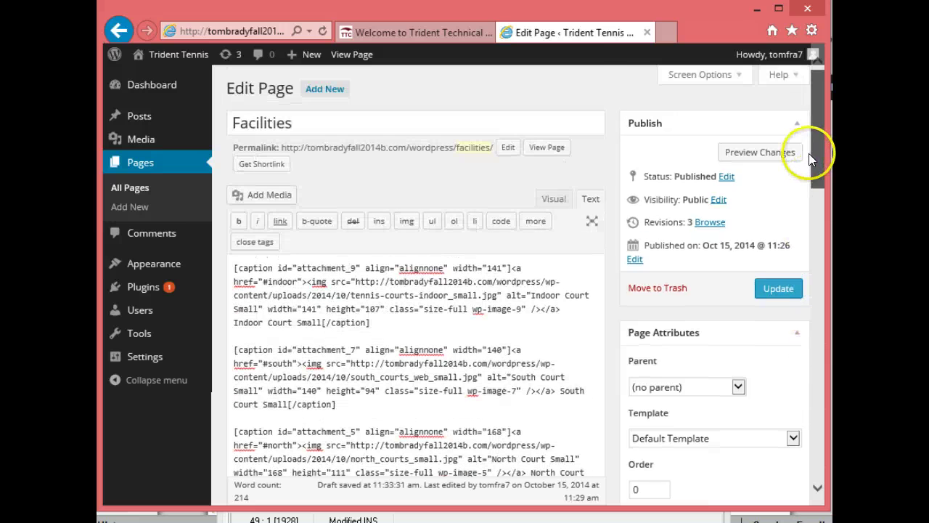
{"action": "left_click", "coordinate": [771, 289]}
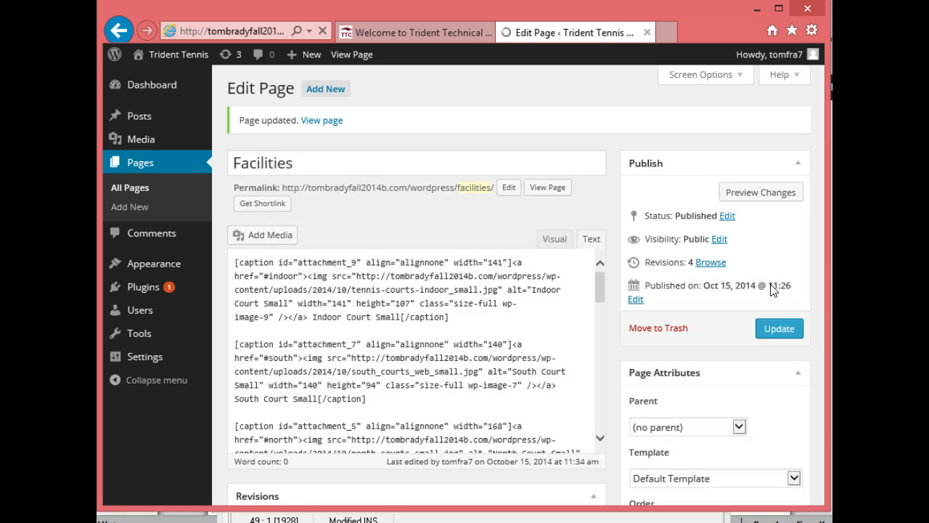
{"action": "left_click", "coordinate": [768, 284]}
View the published Facilities page and test the South Court Small image's link to its section.
{"action": "left_click", "coordinate": [328, 121]}
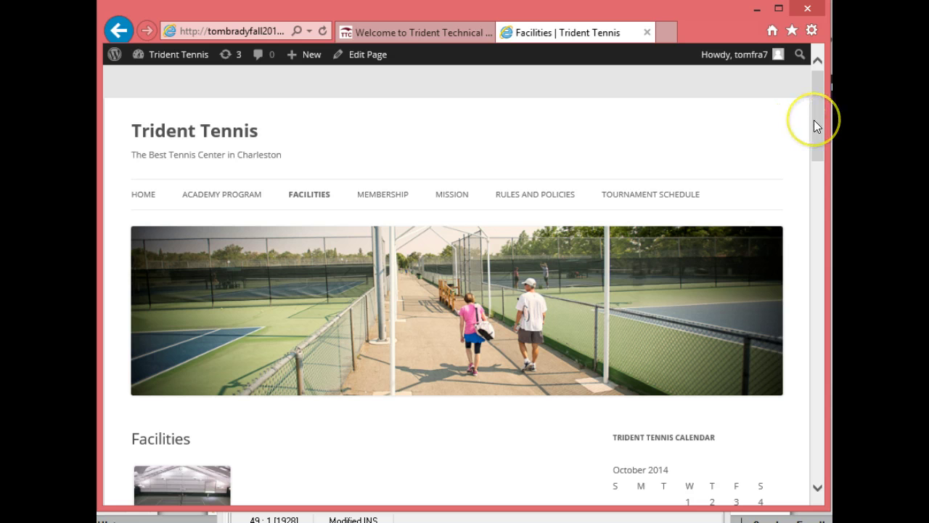
{"action": "left_click_drag", "start_coordinate": [814, 120], "coordinate": [772, 180]}
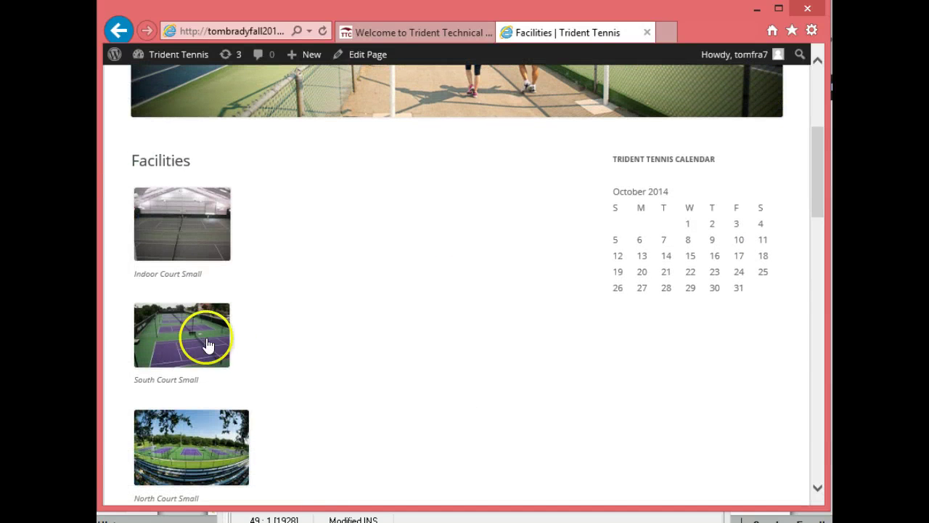
{"action": "left_click", "coordinate": [188, 325]}
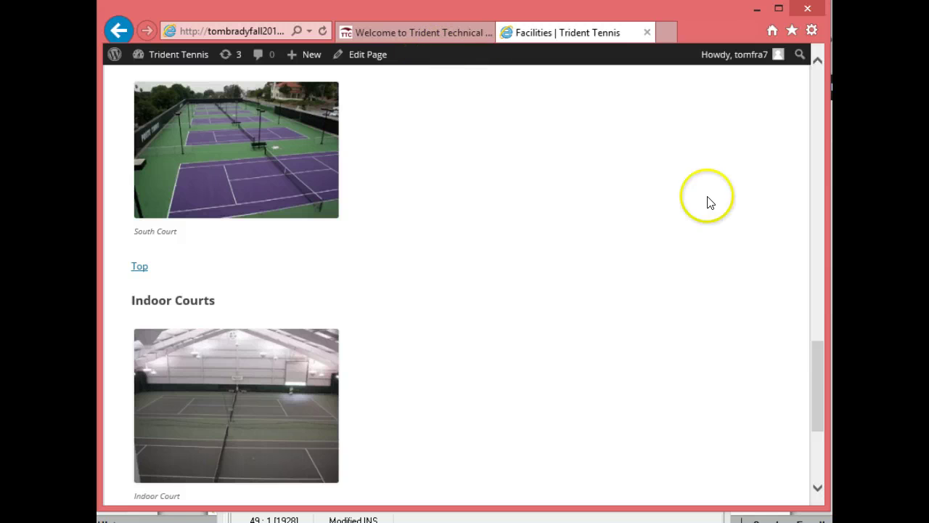
Check the Southside Courts section and test the Top link beneath its South Court image.
{"action": "left_click_drag", "start_coordinate": [818, 392], "coordinate": [818, 383]}
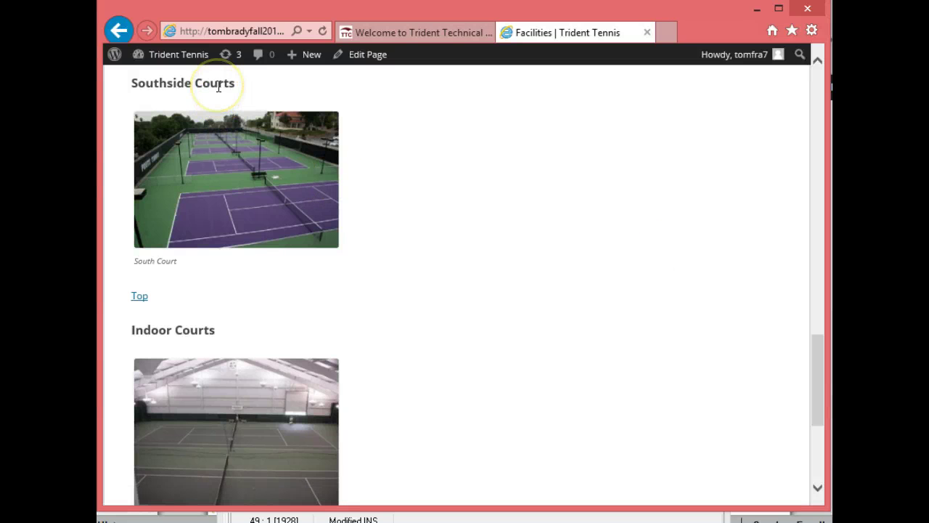
{"action": "left_click", "coordinate": [405, 150]}
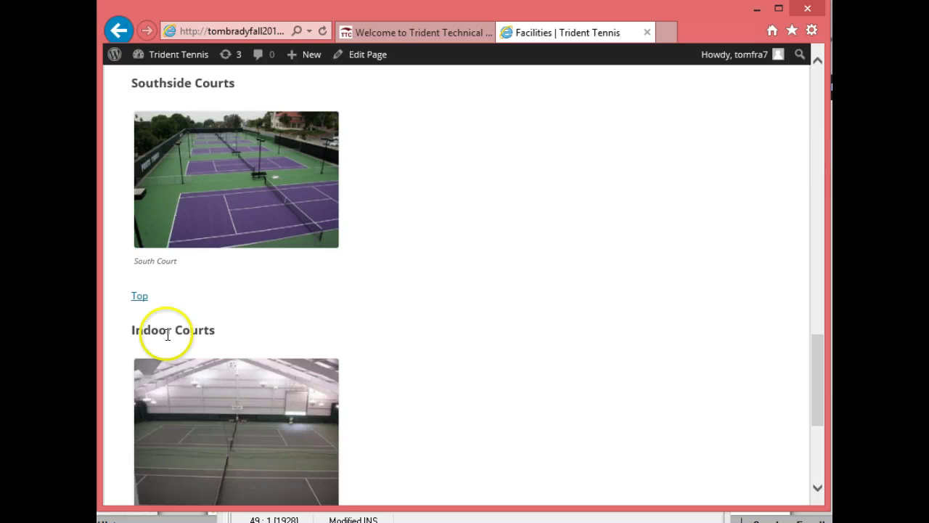
{"action": "left_click", "coordinate": [140, 297]}
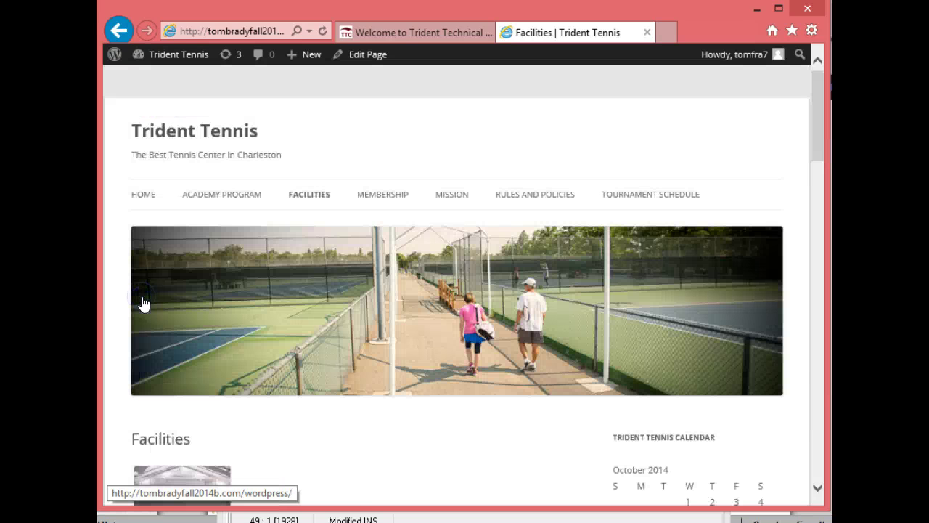
Test the North Court Small image's link to the Northside courts section and that section's Top link back to the page start.
{"action": "left_click", "coordinate": [817, 377]}
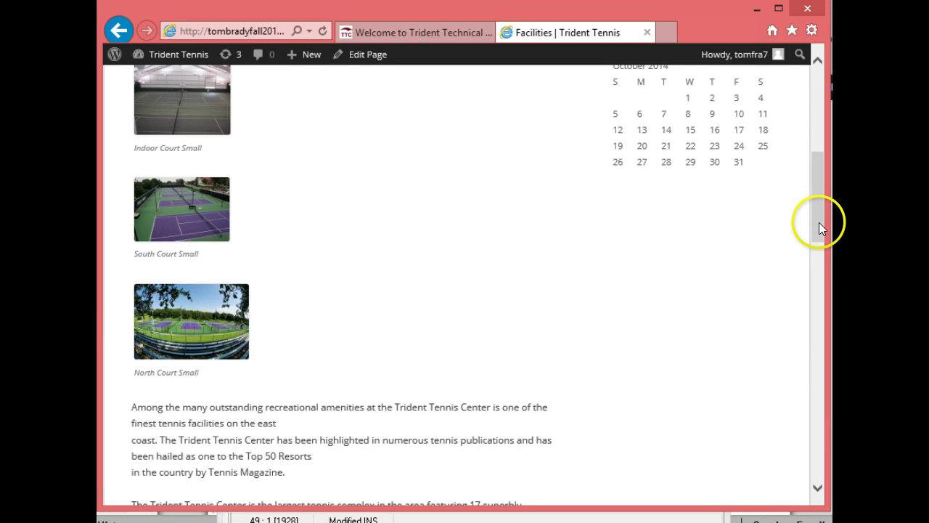
{"action": "left_click_drag", "start_coordinate": [819, 222], "coordinate": [818, 217]}
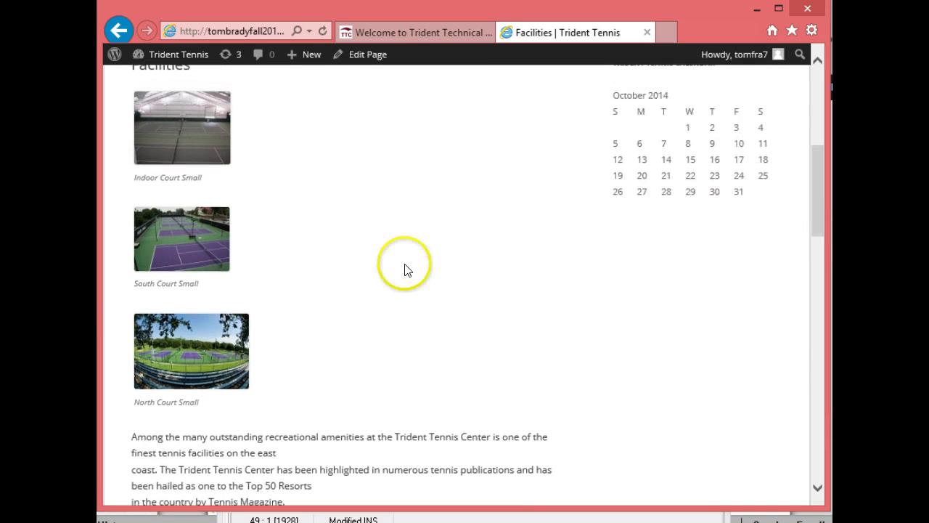
{"action": "left_click", "coordinate": [167, 340]}
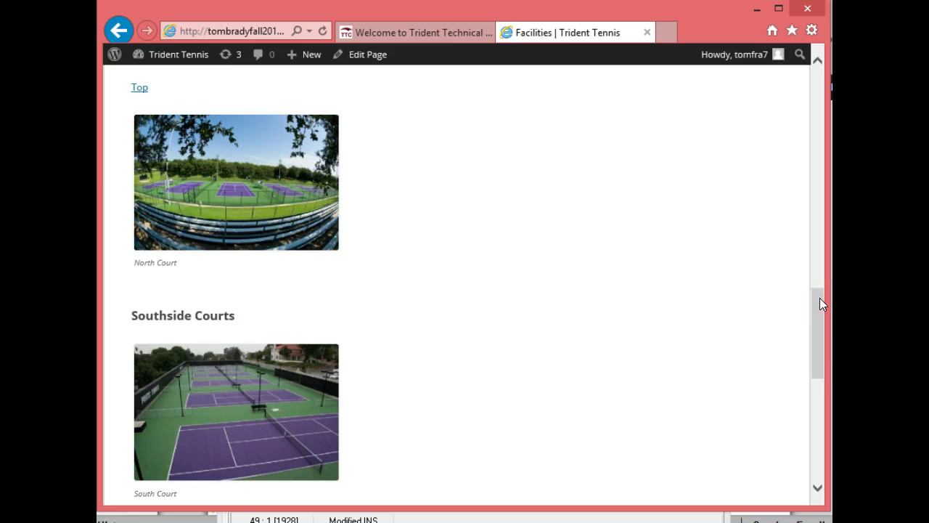
{"action": "left_click_drag", "start_coordinate": [816, 300], "coordinate": [817, 290]}
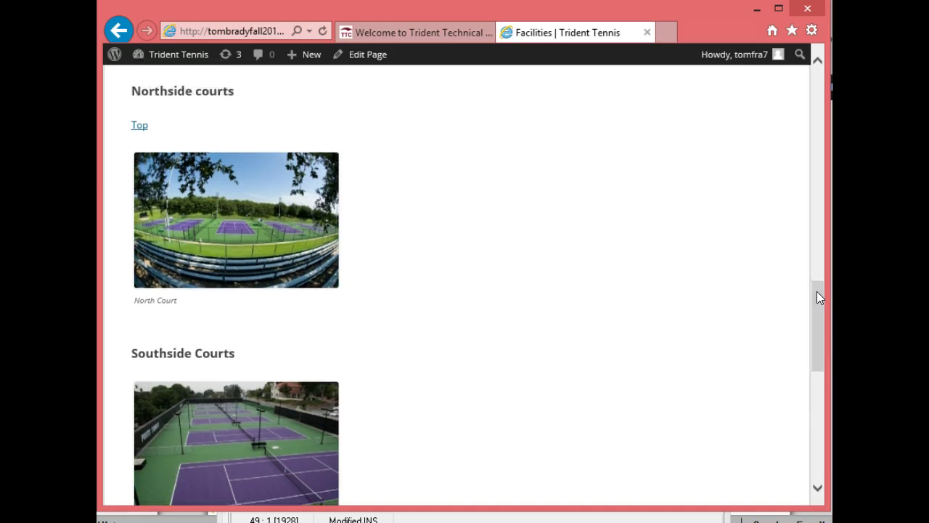
{"action": "left_click", "coordinate": [140, 126]}
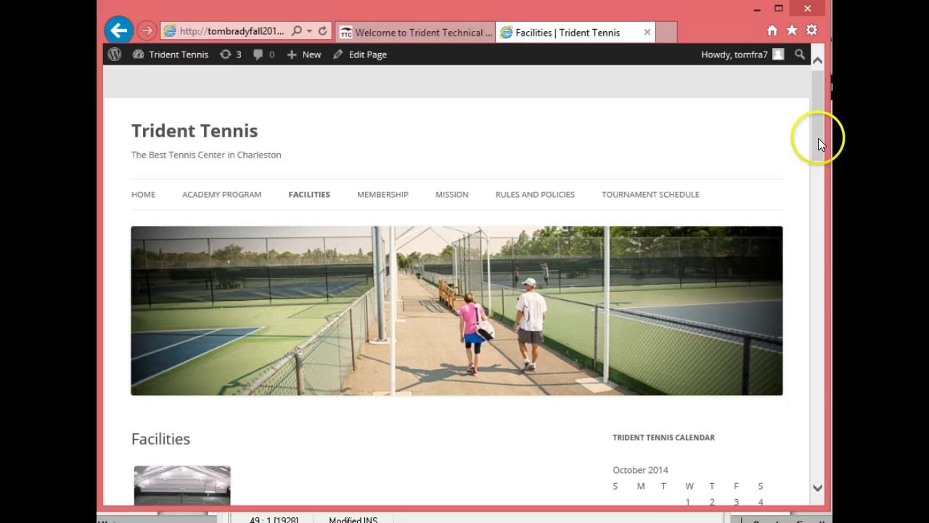
{"action": "left_click_drag", "start_coordinate": [818, 138], "coordinate": [809, 192]}
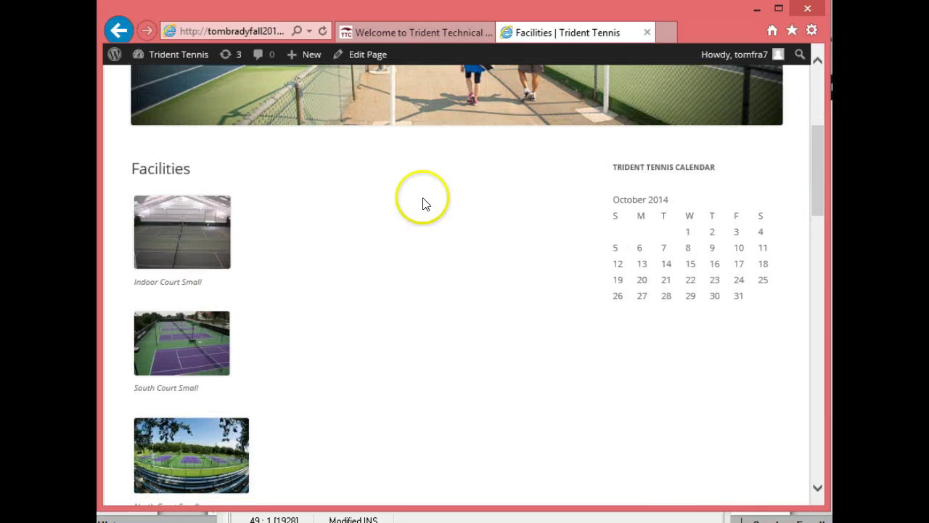